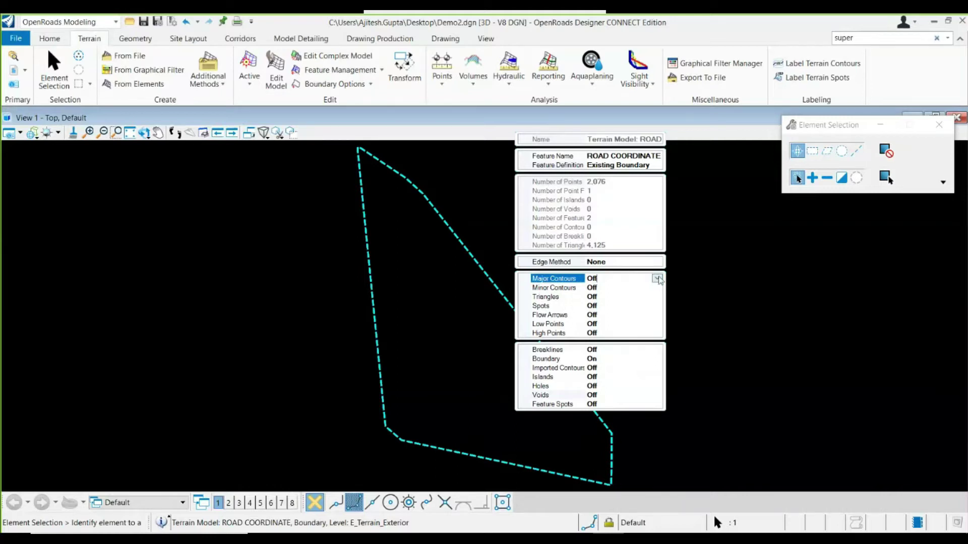
# Turn on Major Contours for the ROAD COORDINATE terrain model and inspect the contour lines up close.
pyautogui.click(657, 279)
pyautogui.click(604, 299)
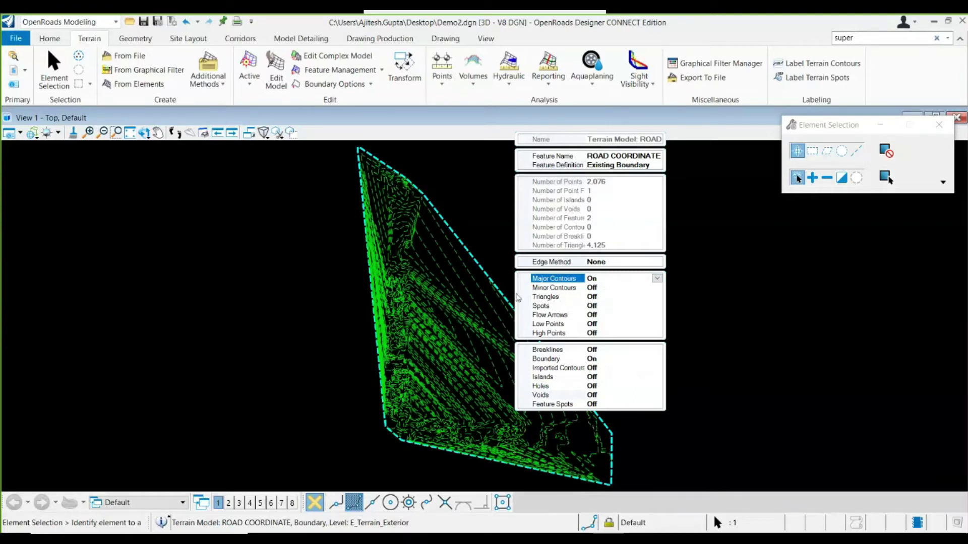
pyautogui.scroll(1, 411, 416)
pyautogui.scroll(1, 411, 416)
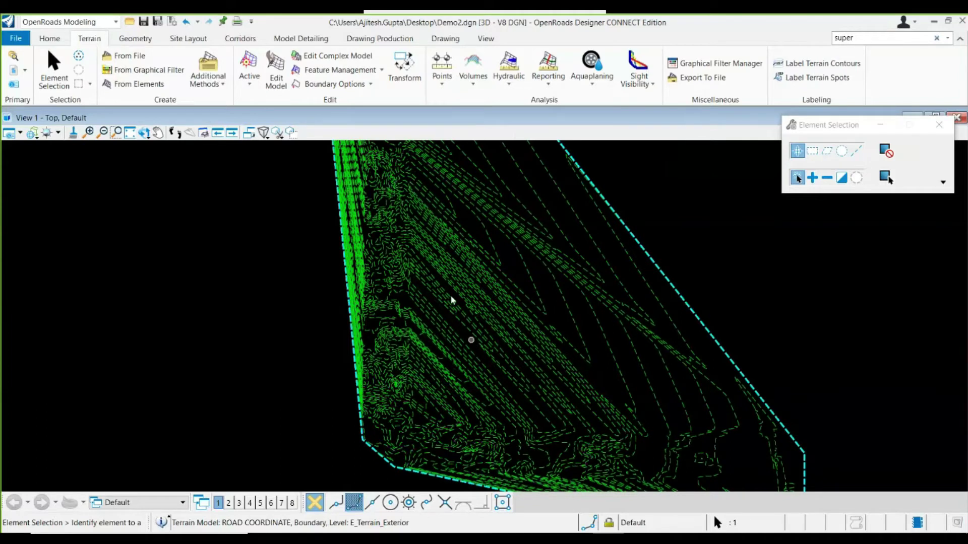
pyautogui.scroll(1, 453, 301)
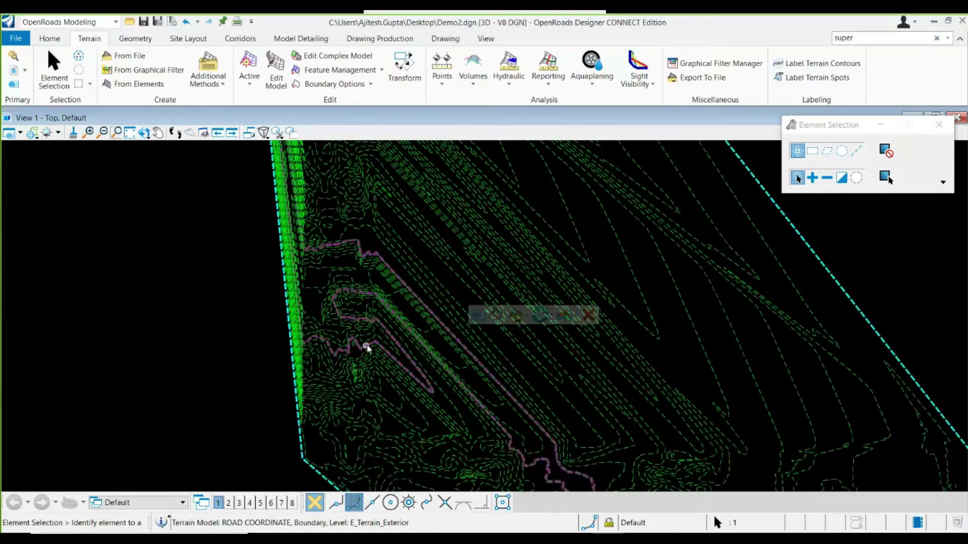
pyautogui.scroll(-1, 366, 347)
pyautogui.scroll(-1, 373, 346)
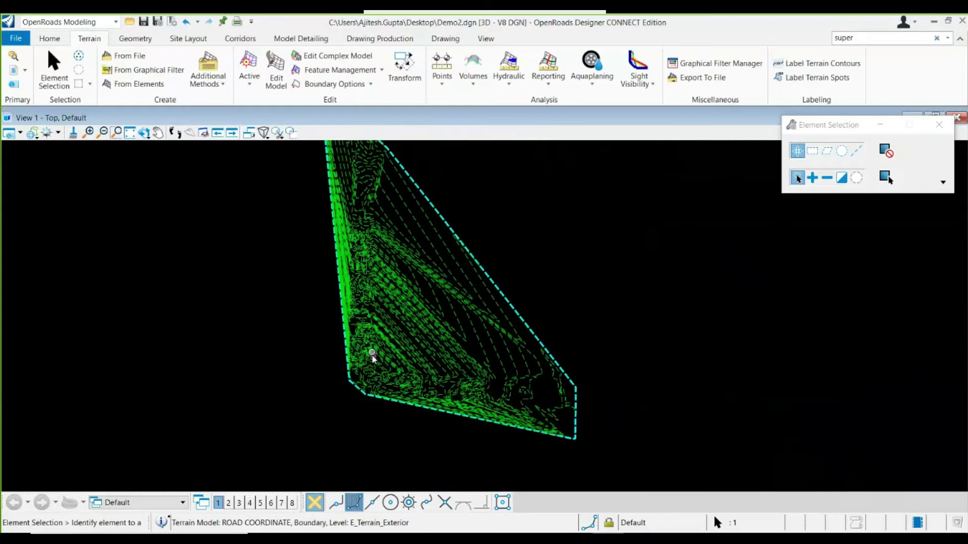
pyautogui.moveTo(373, 355)
pyautogui.moveTo(471, 252)
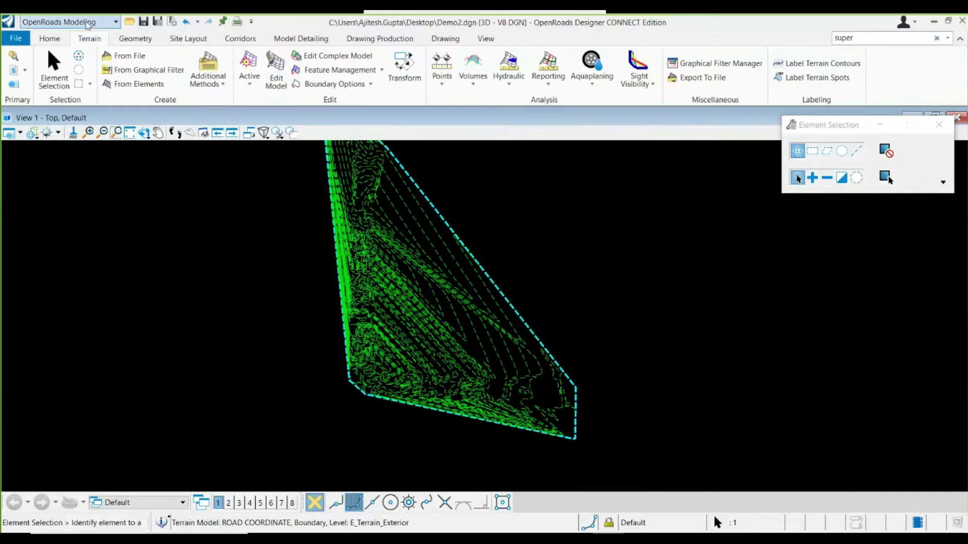
# Show the detailed properties of the selected terrain model, wide enough to read its names and values.
pyautogui.click(53, 41)
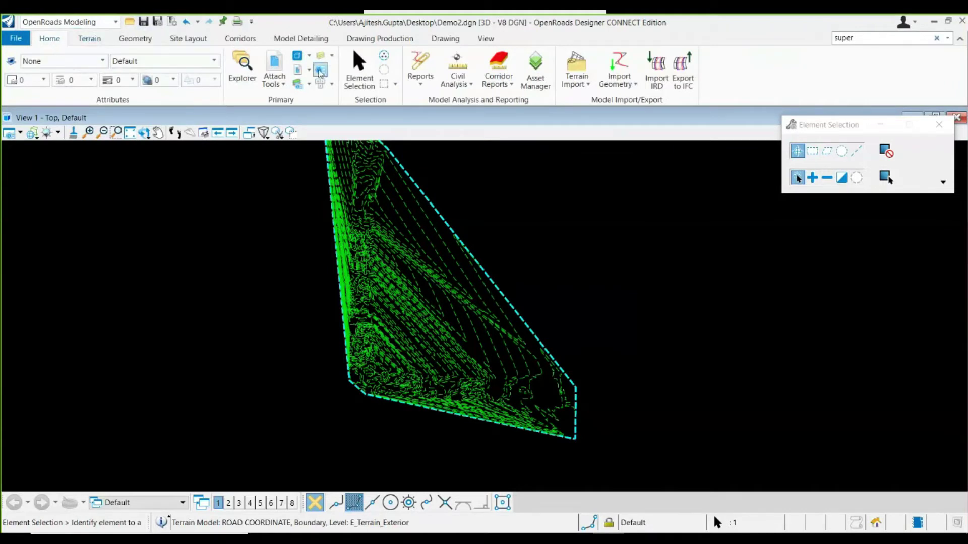
pyautogui.click(319, 72)
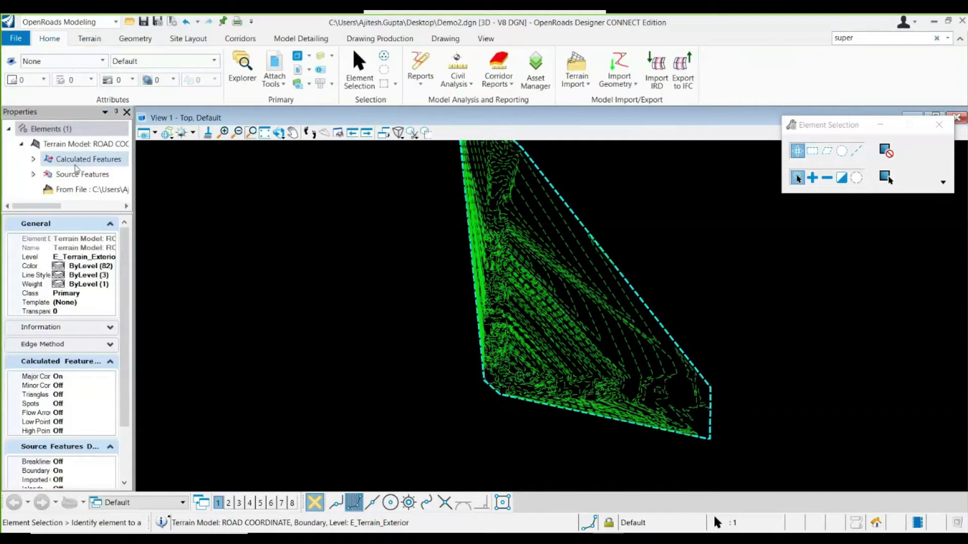
pyautogui.moveTo(133, 193); pyautogui.dragTo(205, 196)
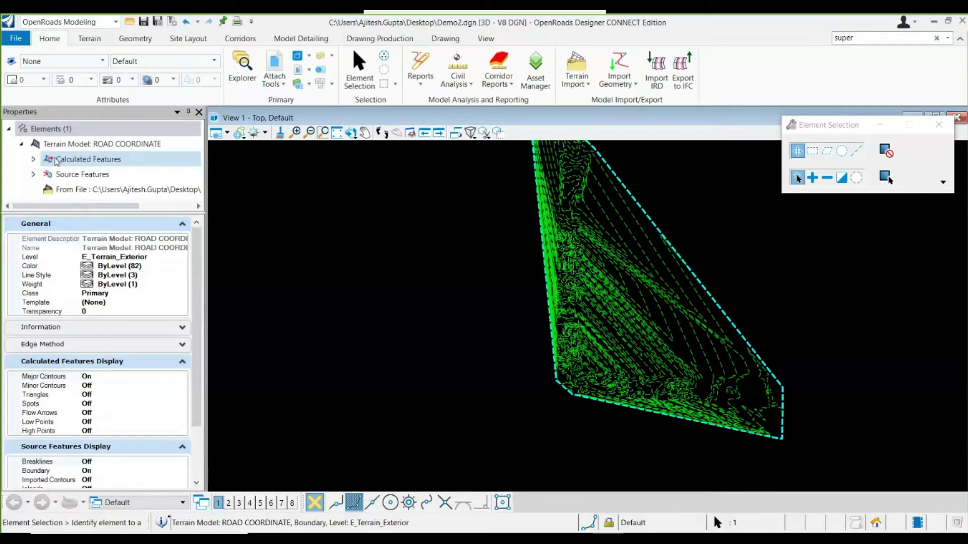
# Review the terrain model's Calculated Features and Source Features display settings.
pyautogui.click(60, 161)
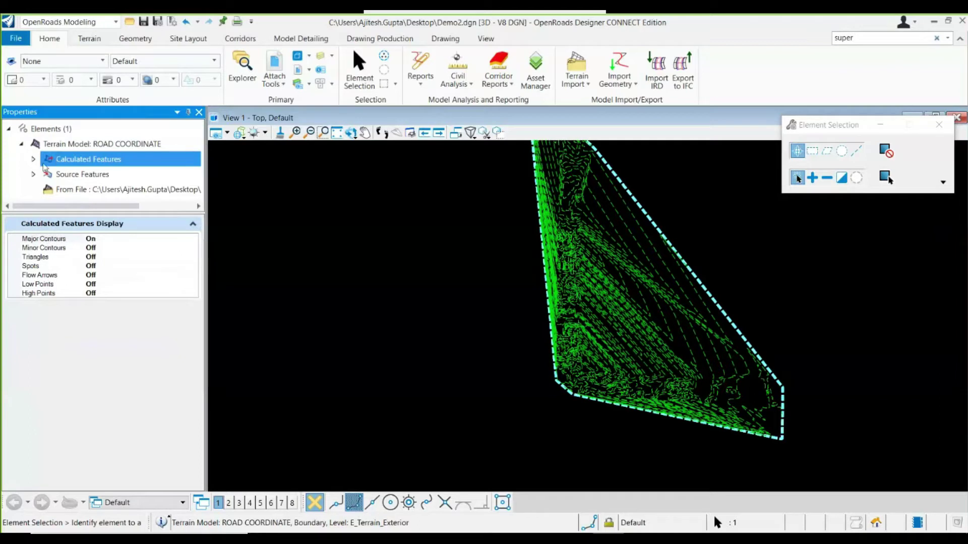
pyautogui.click(34, 159)
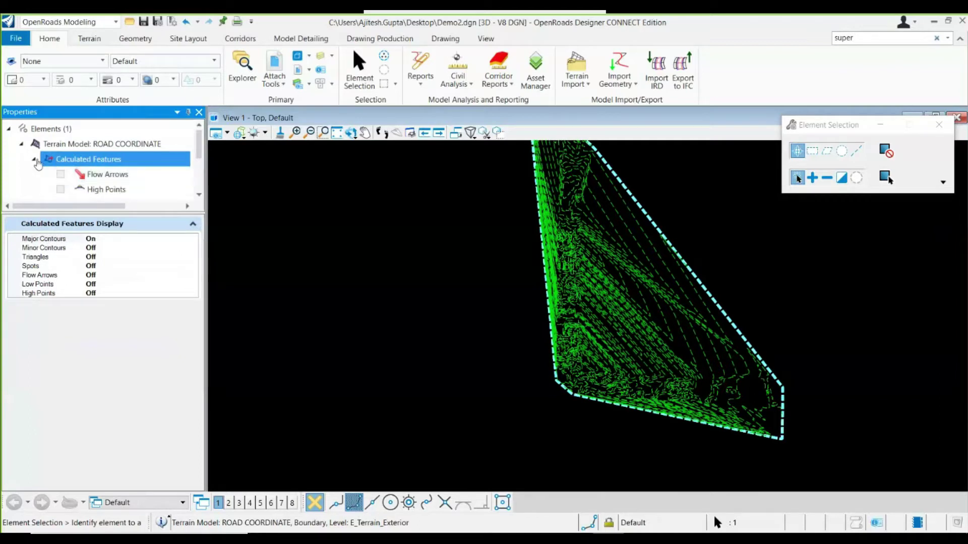
pyautogui.click(33, 159)
pyautogui.click(78, 174)
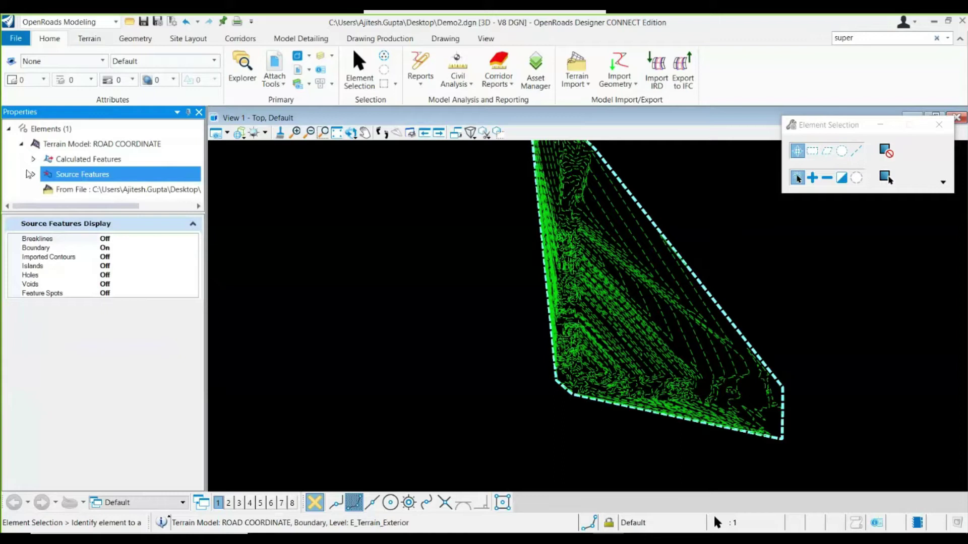
# Examine the Contours settings under the terrain's Calculated Features, then deselect the terrain and hide its properties.
pyautogui.click(34, 160)
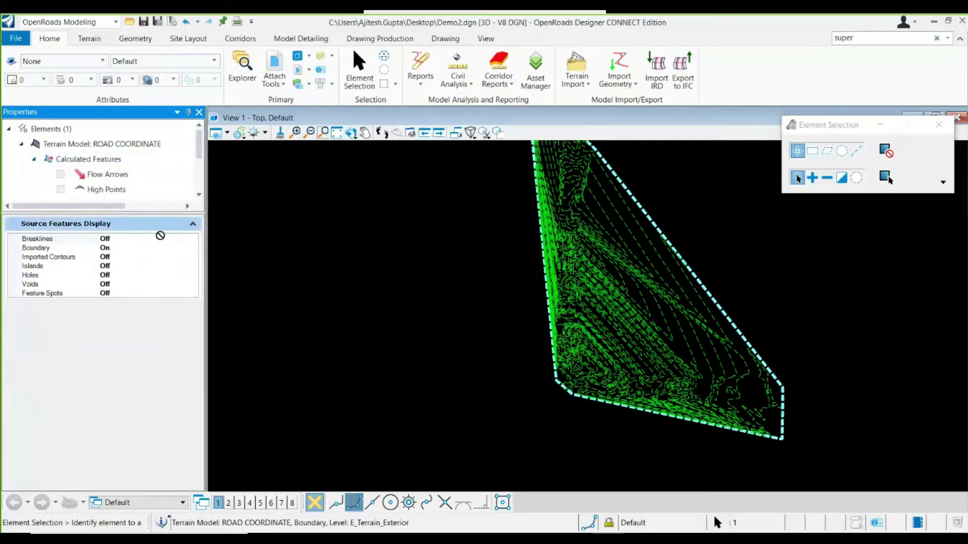
pyautogui.moveTo(200, 149); pyautogui.dragTo(200, 179)
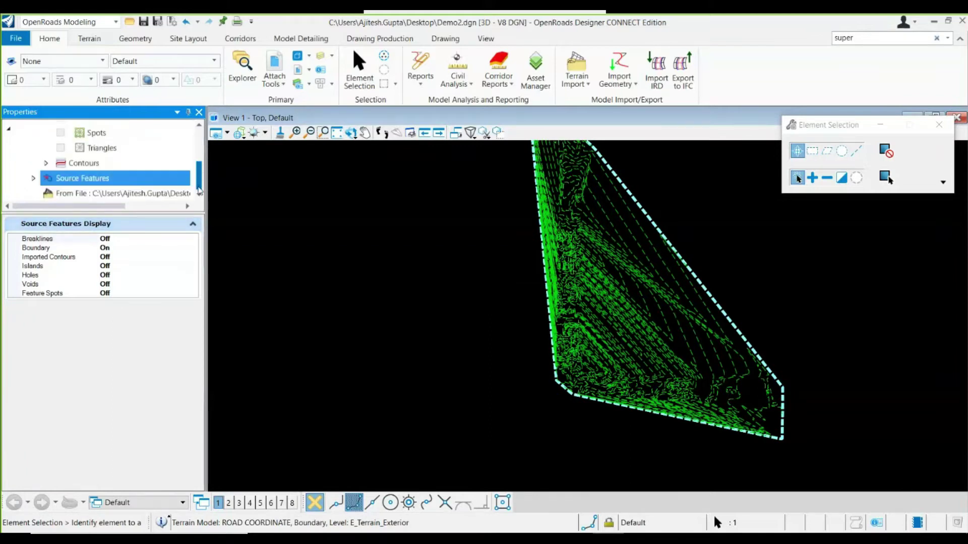
pyautogui.doubleClick(81, 165)
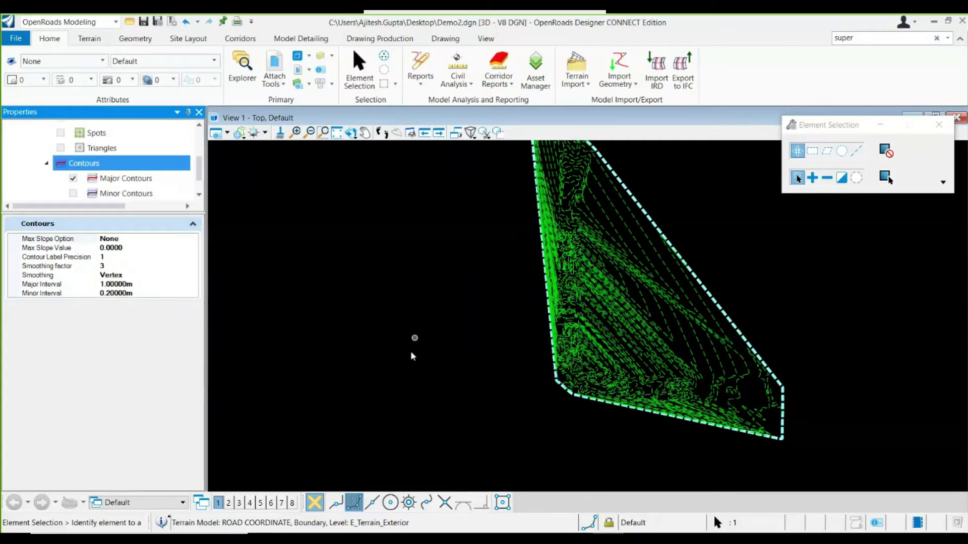
pyautogui.click(322, 391)
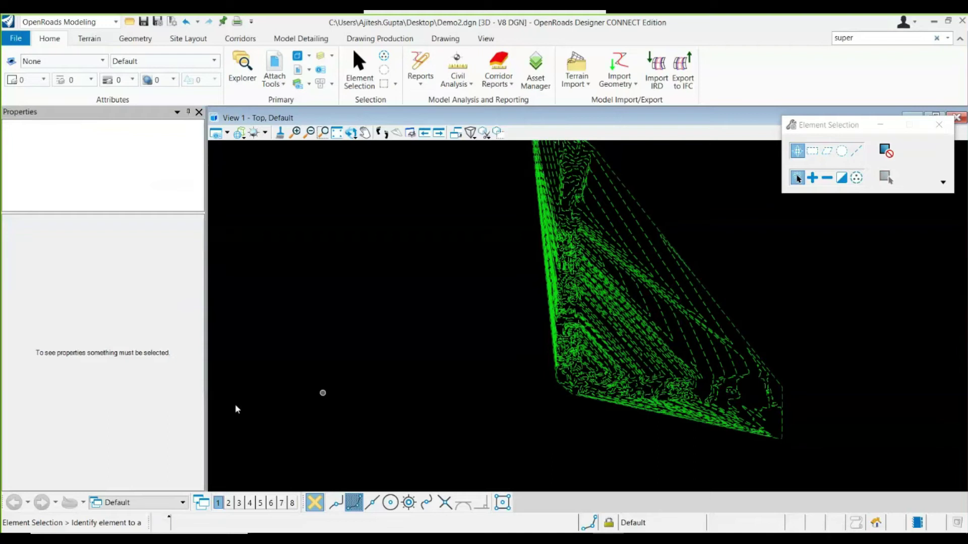
pyautogui.scroll(-2, 267, 401)
pyautogui.click(188, 114)
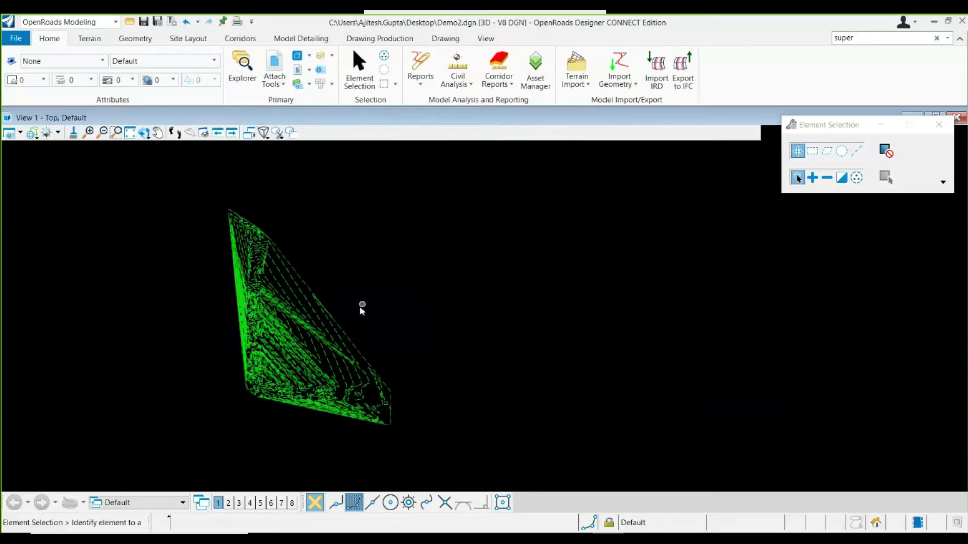
# Switch the ROAD COORDINATE terrain display from Major Contours to Spots.
pyautogui.scroll(1, 241, 328)
pyautogui.scroll(2, 445, 231)
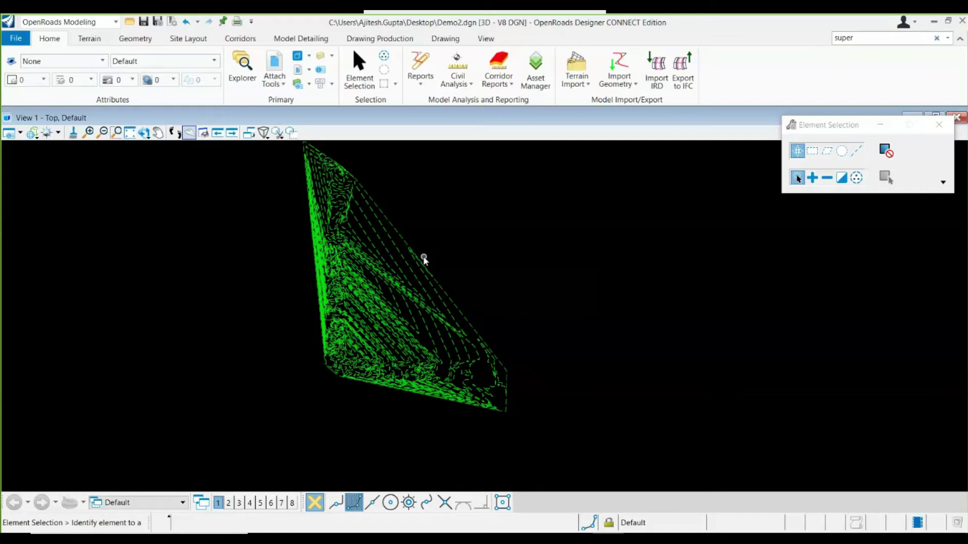
pyautogui.scroll(-1, 491, 323)
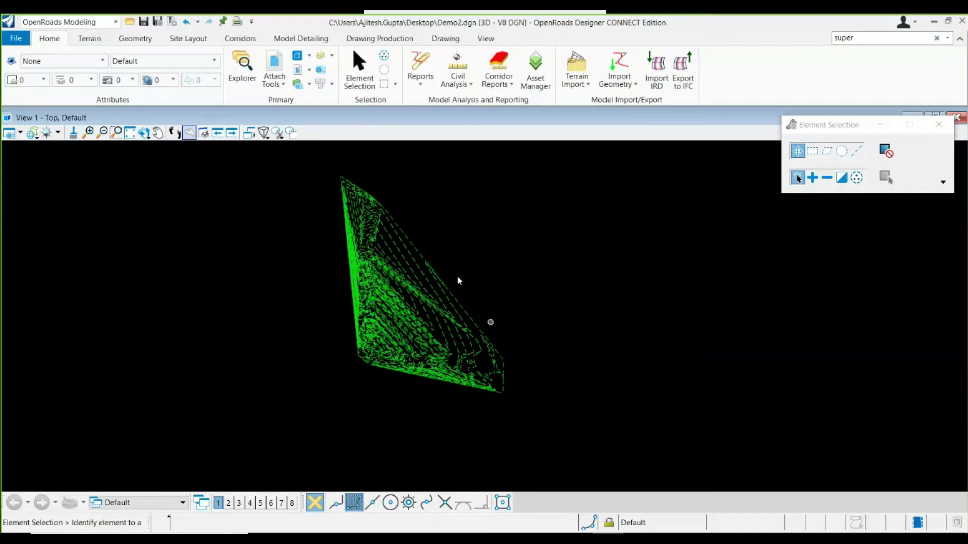
pyautogui.click(416, 251)
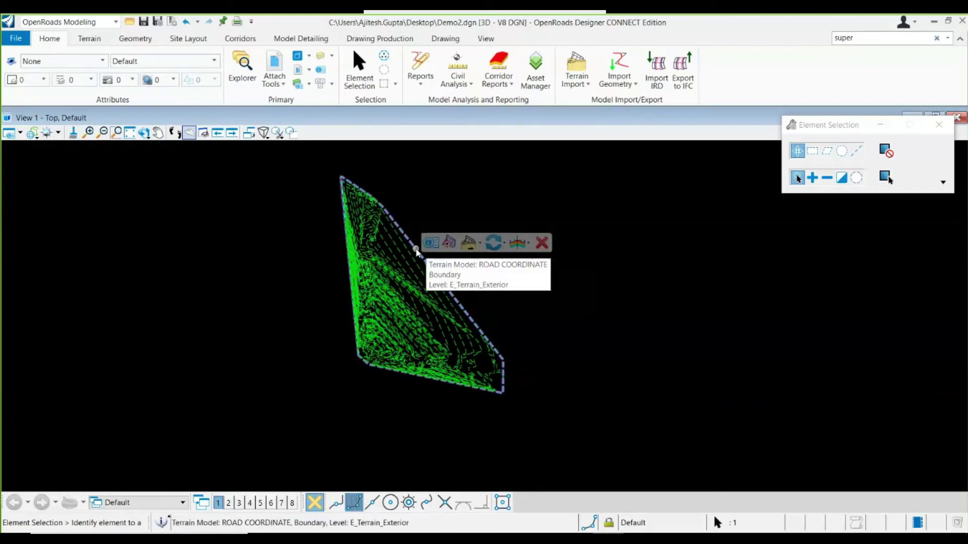
pyautogui.moveTo(430, 250)
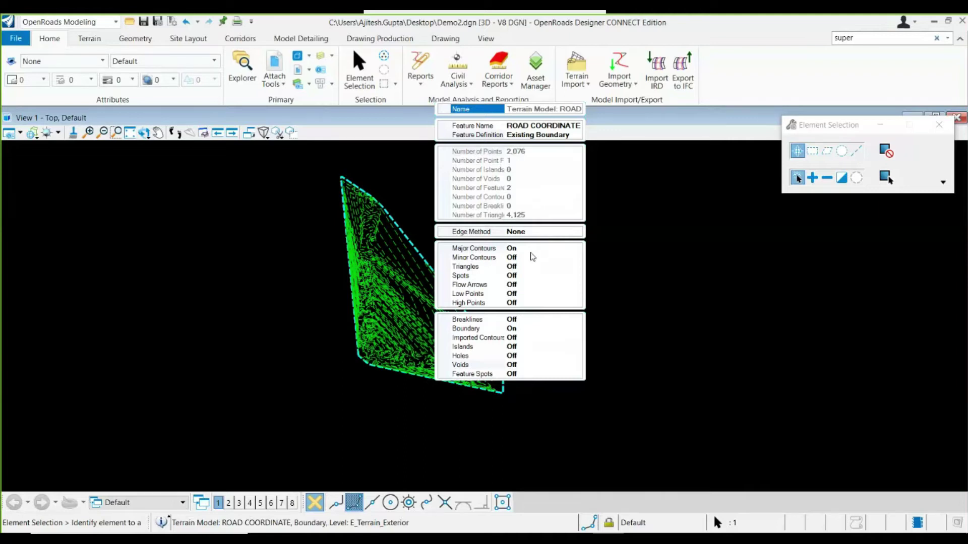
pyautogui.doubleClick(536, 253)
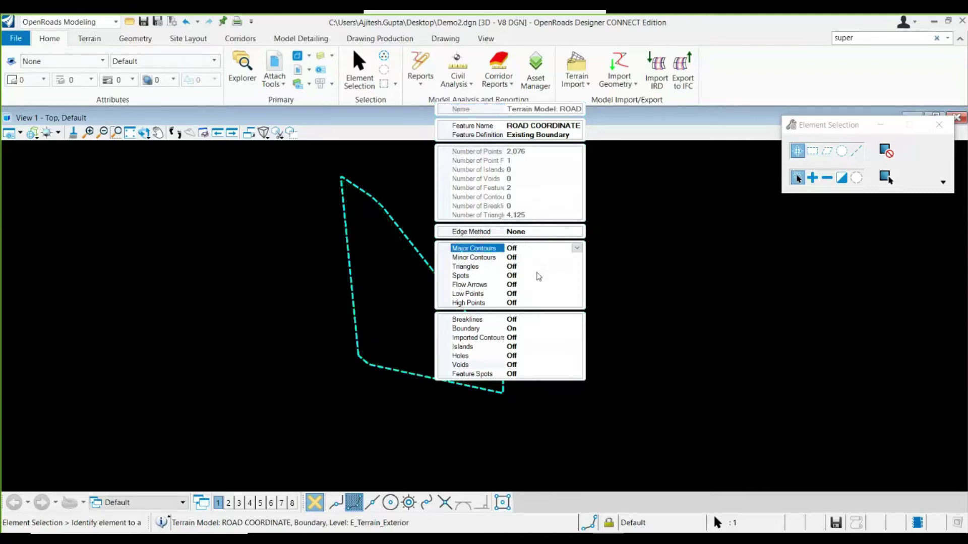
pyautogui.doubleClick(534, 277)
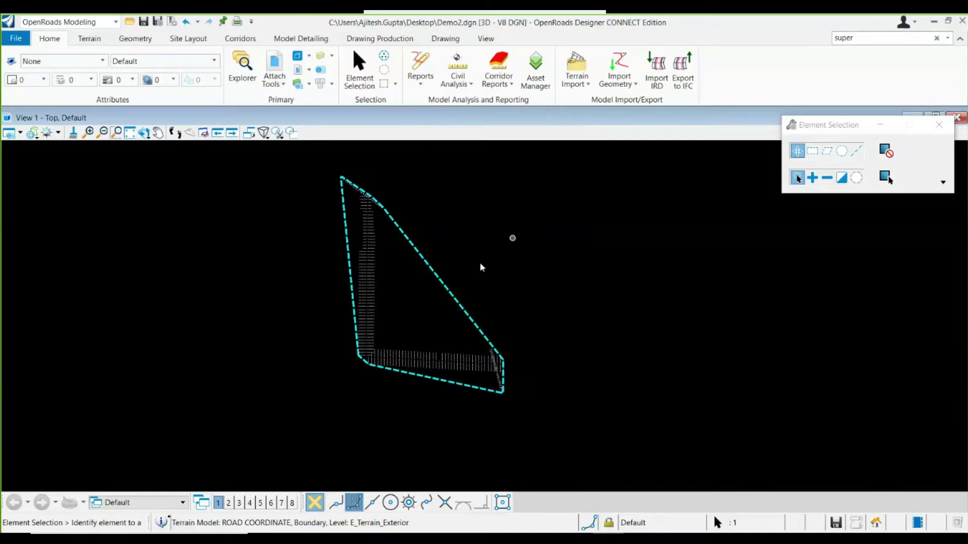
# Turn Major Contours back on and Spots off for the terrain model.
pyautogui.moveTo(444, 289)
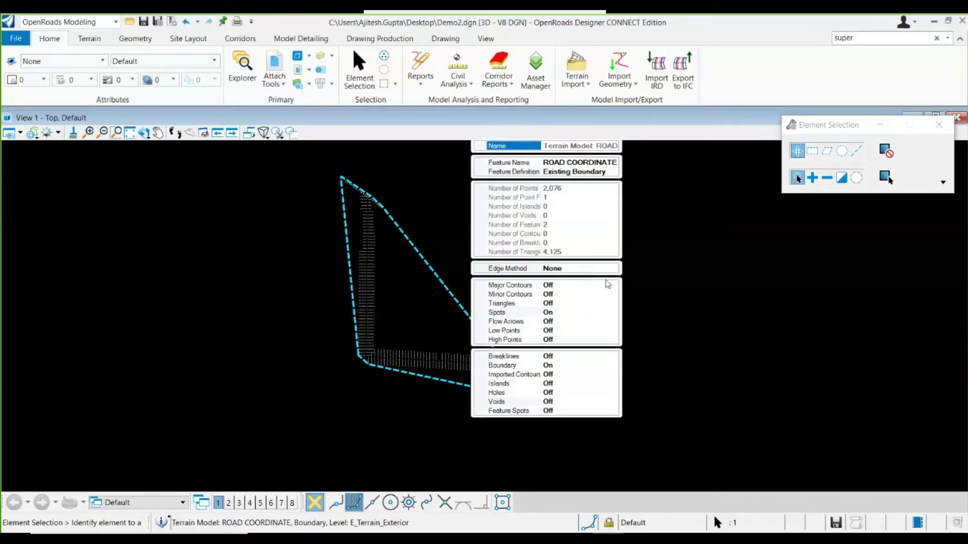
pyautogui.doubleClick(598, 286)
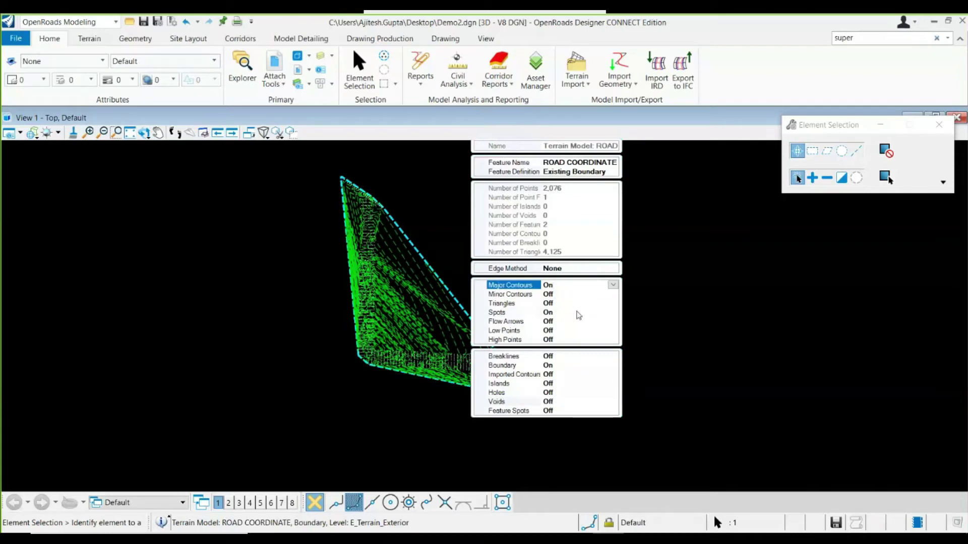
pyautogui.doubleClick(577, 311)
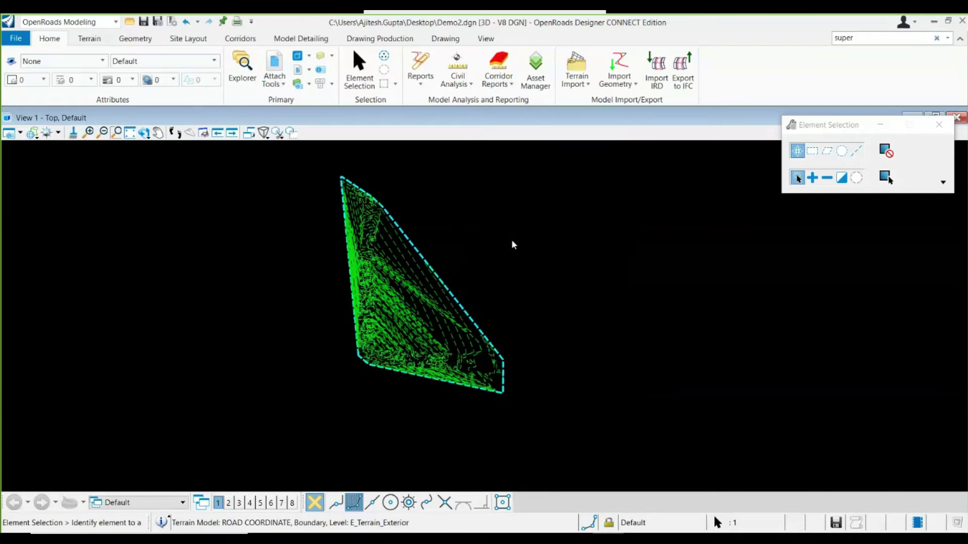
# Set the drawing scale to 1:100 with the terrain's major contours displayed.
pyautogui.scroll(4, 378, 300)
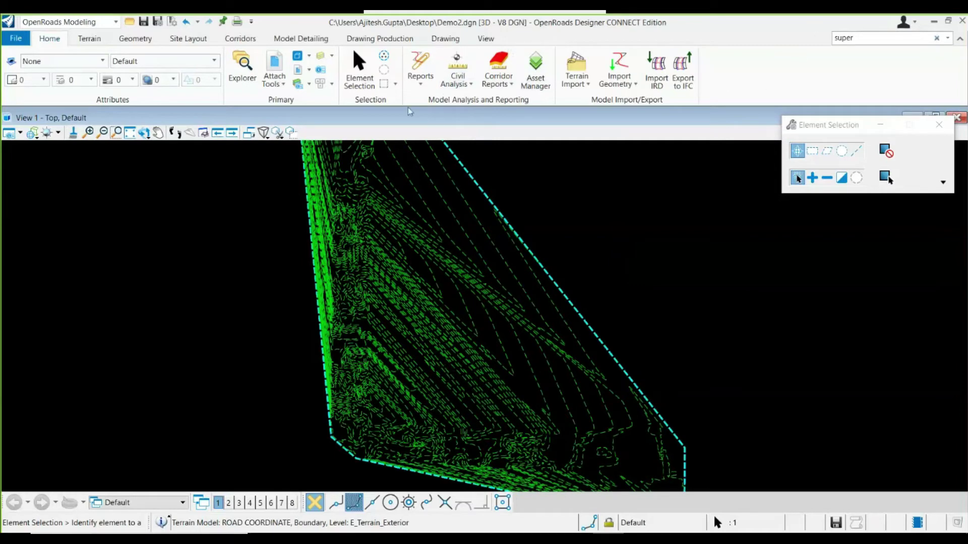
pyautogui.moveTo(430, 23); pyautogui.dragTo(353, 95)
pyautogui.click(355, 95)
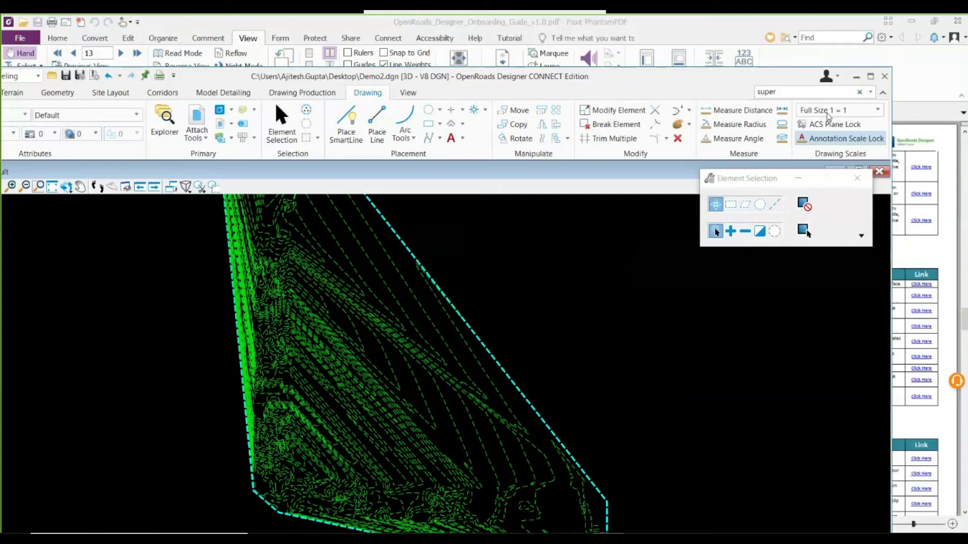
pyautogui.click(830, 116)
pyautogui.click(841, 178)
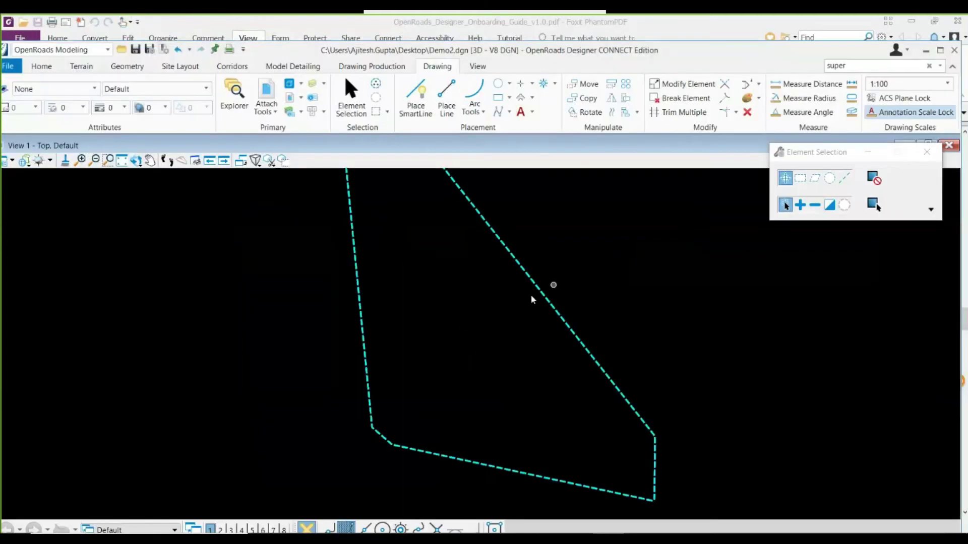
# Change the drawing scale to 1:20 and then to Full Size 1 = 1.
pyautogui.scroll(-4, 532, 300)
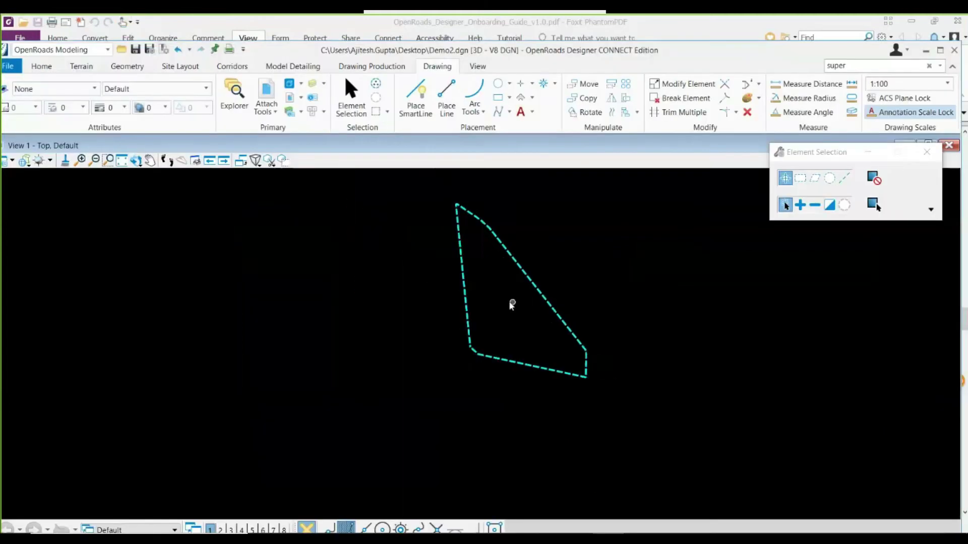
pyautogui.click(910, 84)
pyautogui.scroll(-2, 894, 166)
pyautogui.scroll(2, 892, 125)
pyautogui.click(891, 127)
pyautogui.click(899, 86)
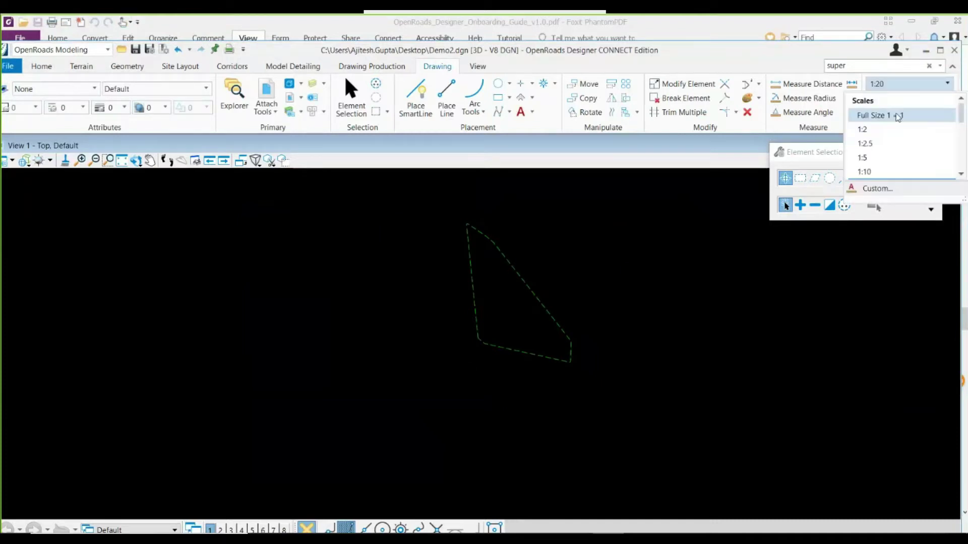
pyautogui.click(898, 116)
# Set the drawing scale to 1:2 and turn on Major Contours for the terrain model.
pyautogui.click(895, 86)
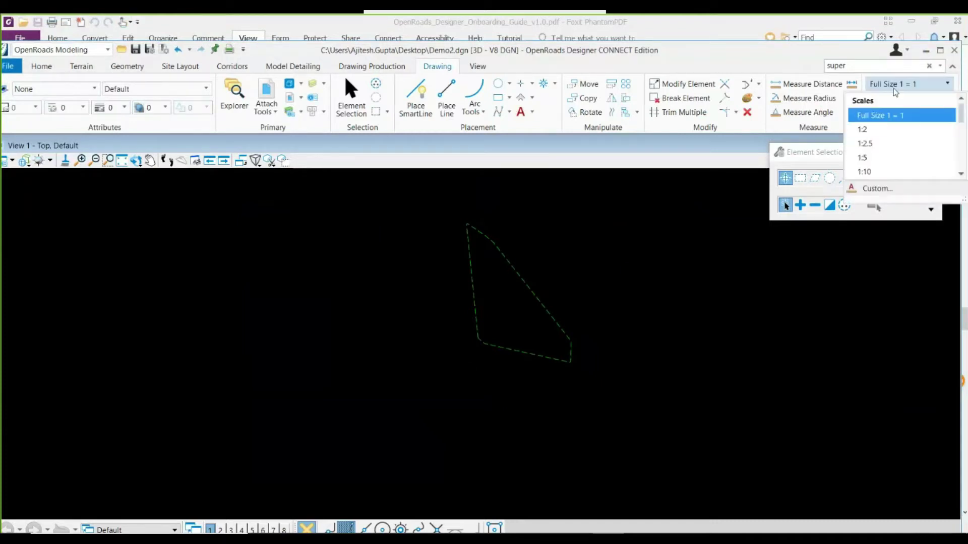
pyautogui.click(887, 129)
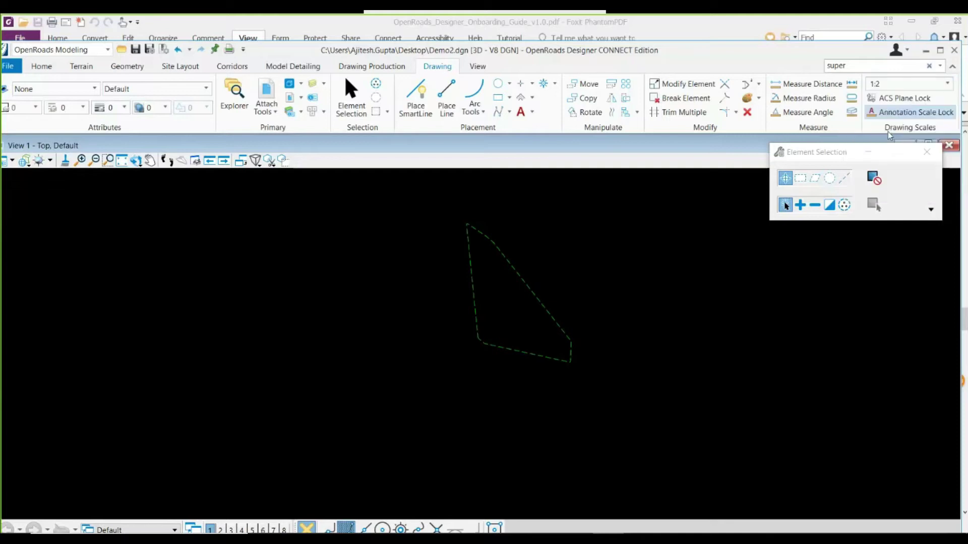
pyautogui.click(522, 278)
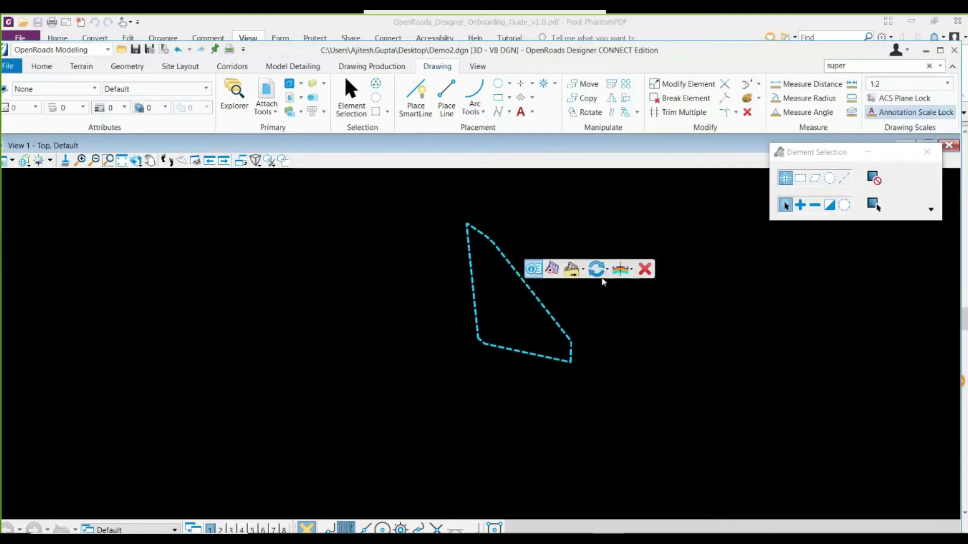
pyautogui.moveTo(611, 284)
pyautogui.click(725, 278)
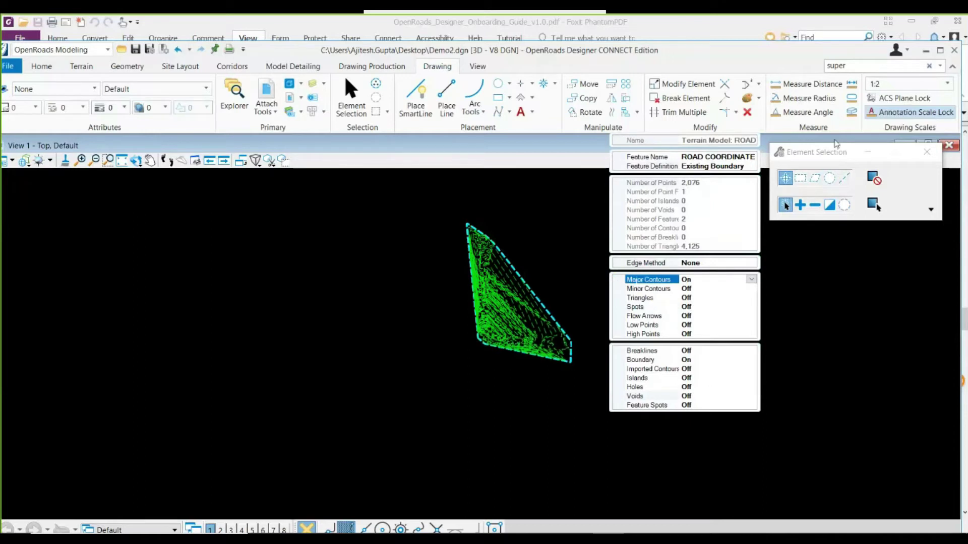
# Set the drawing scale to 1:100, turn on the terrain model's Major Contours and inspect the contours up close.
pyautogui.click(908, 83)
pyautogui.scroll(-3, 879, 171)
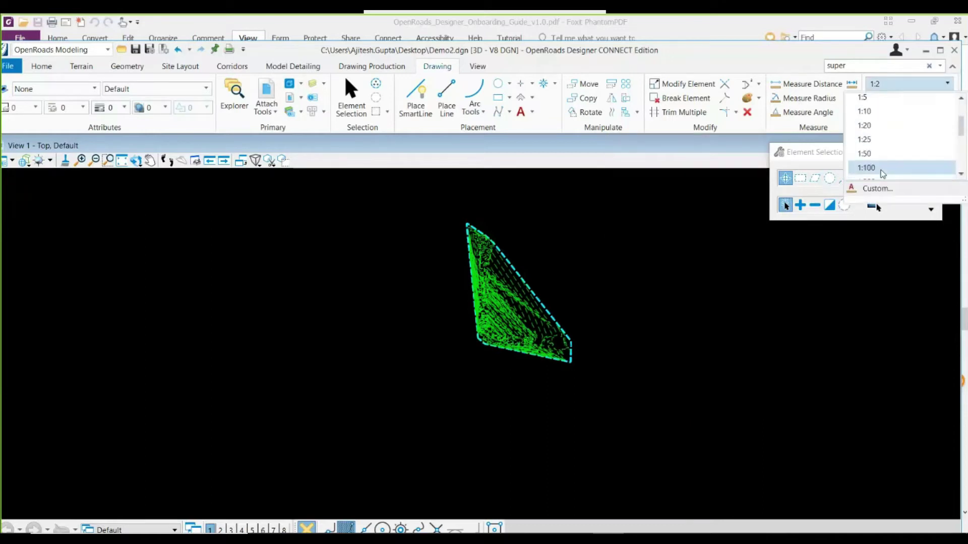
pyautogui.click(880, 171)
pyautogui.moveTo(531, 292)
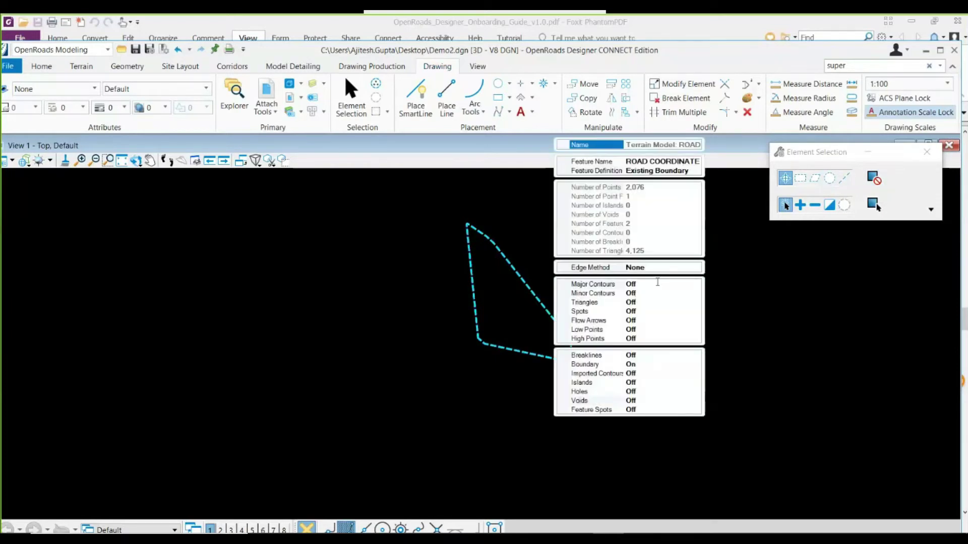
pyautogui.scroll(2, 499, 305)
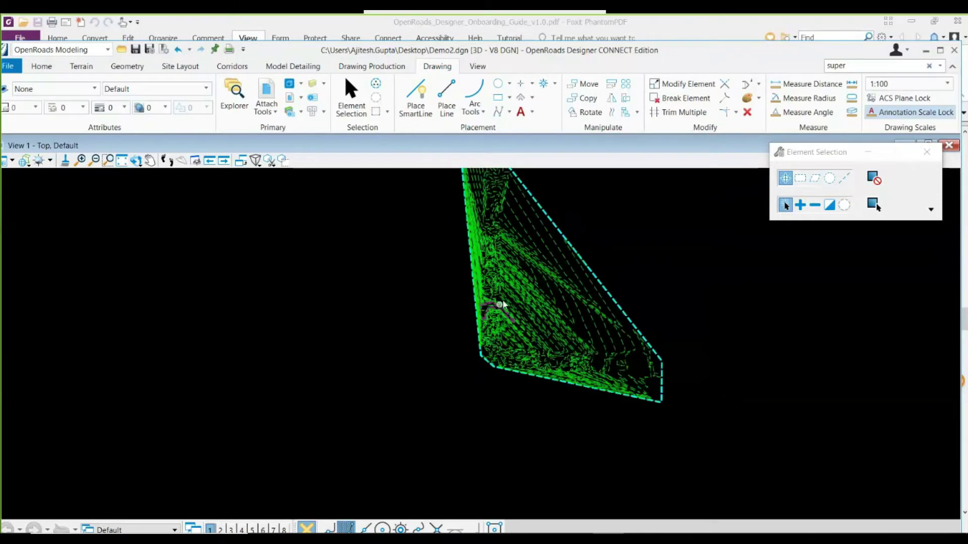
pyautogui.scroll(2, 504, 302)
pyautogui.scroll(2, 503, 298)
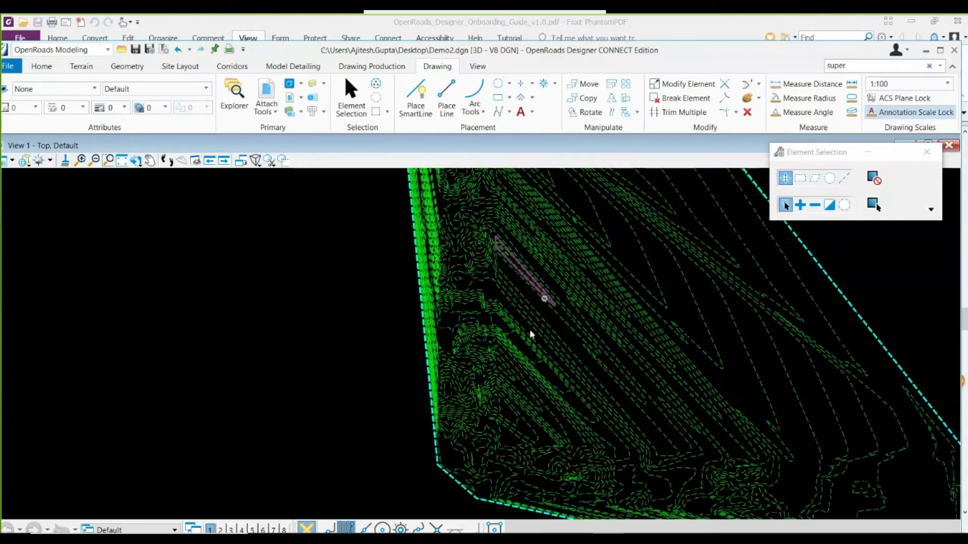
pyautogui.scroll(2, 395, 355)
pyautogui.scroll(2, 473, 313)
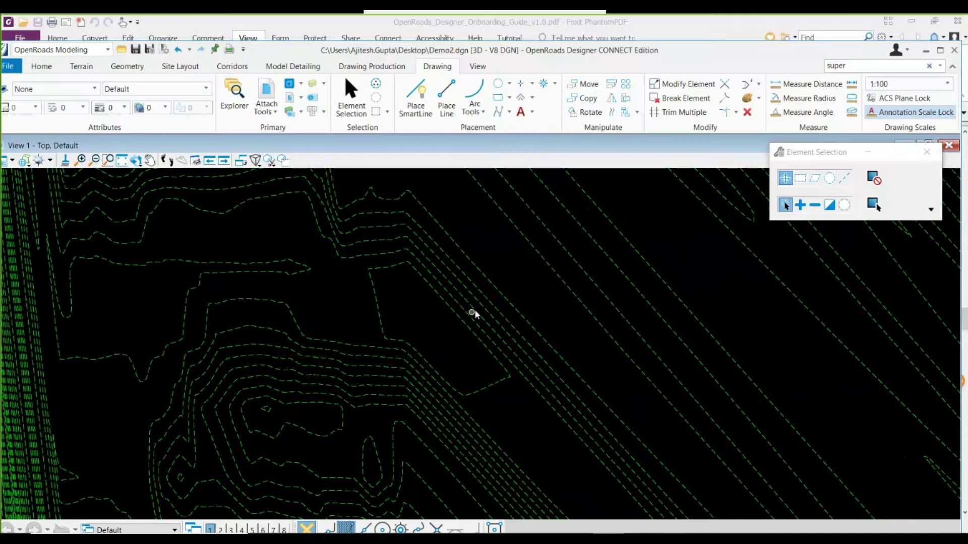
pyautogui.scroll(-2, 473, 314)
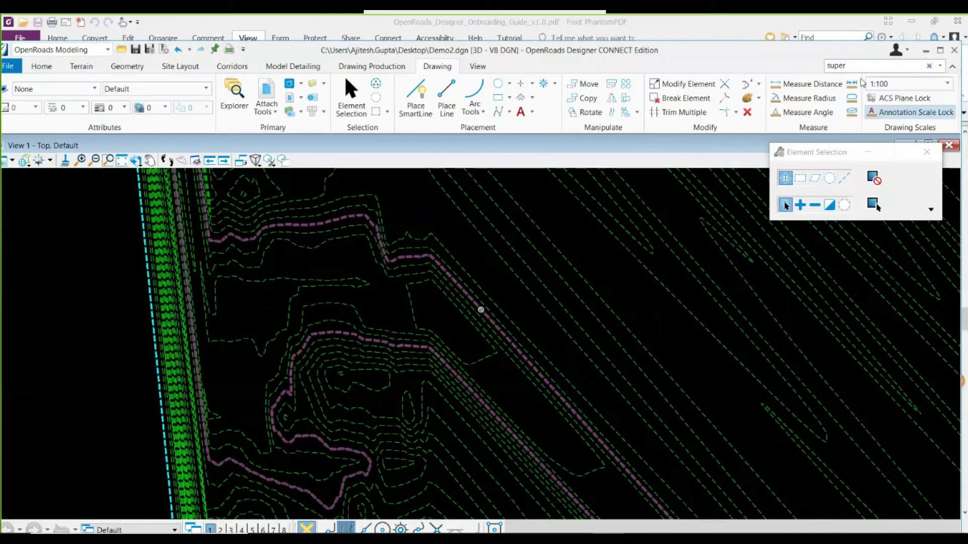
# Set the drawing scale to 1:500 and turn on Major Contours for the ROAD COORDINATE terrain model.
pyautogui.click(881, 79)
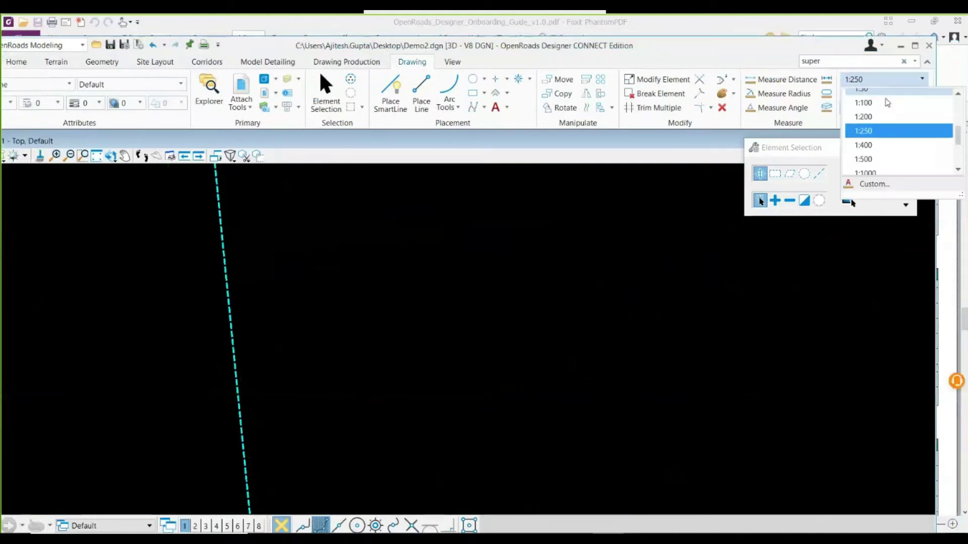
pyautogui.click(580, 227)
pyautogui.click(881, 79)
pyautogui.click(885, 159)
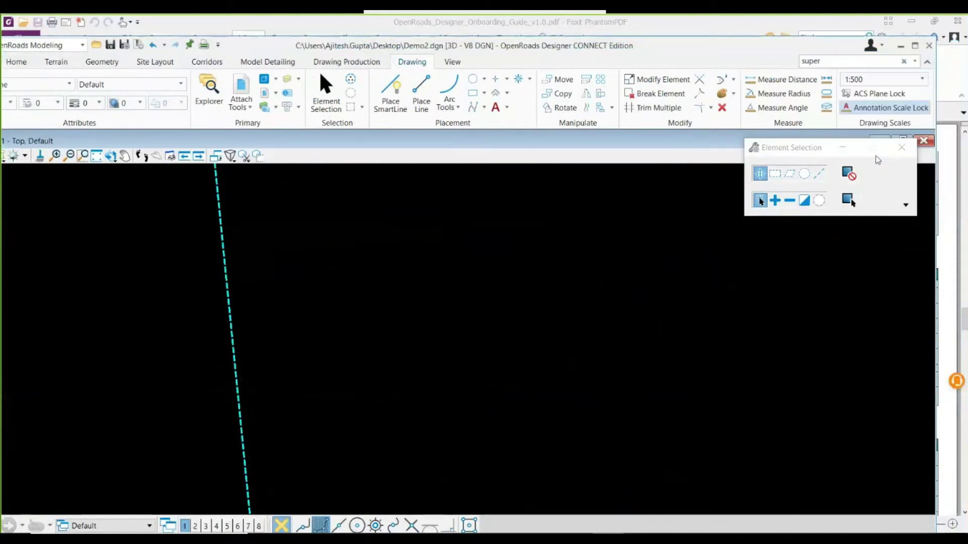
pyautogui.scroll(-2, 312, 353)
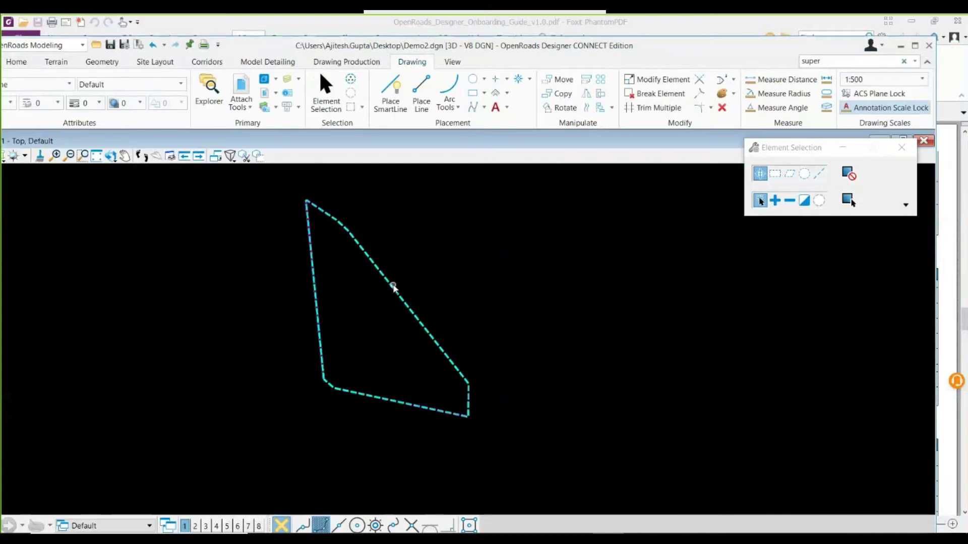
pyautogui.moveTo(388, 287)
pyautogui.moveTo(642, 271)
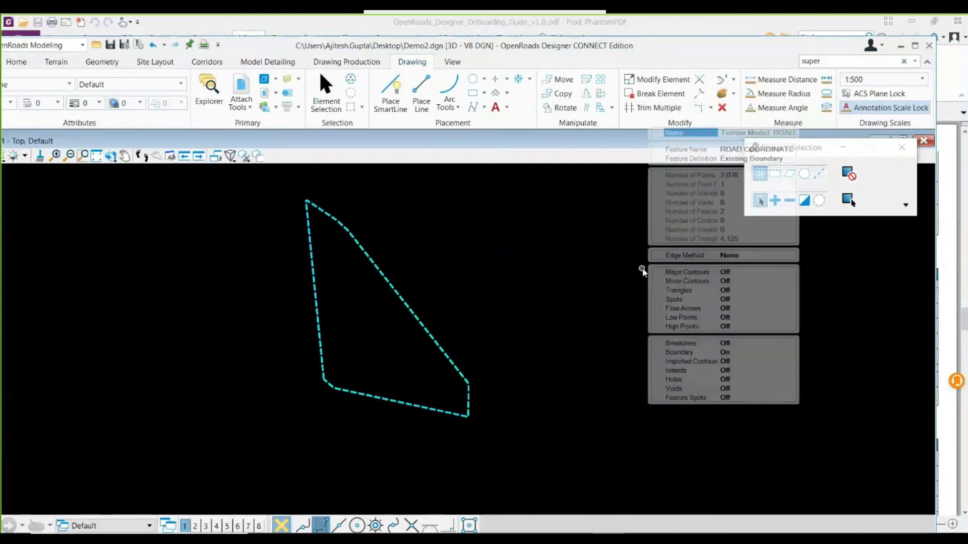
pyautogui.doubleClick(752, 281)
pyautogui.doubleClick(751, 273)
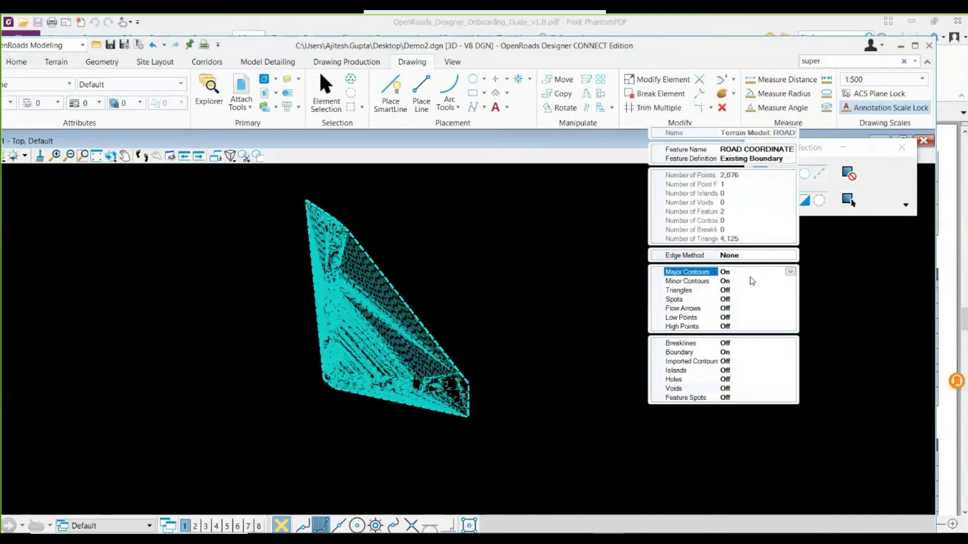
# Examine the elevation labels along the terrain's major contours and look over the terrain labeling tools.
pyautogui.scroll(4, 335, 341)
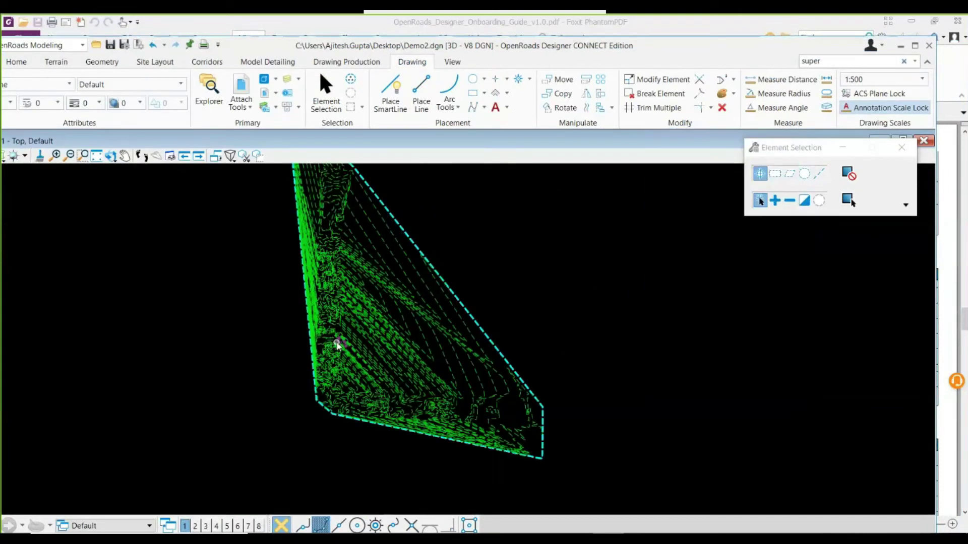
pyautogui.scroll(5, 313, 286)
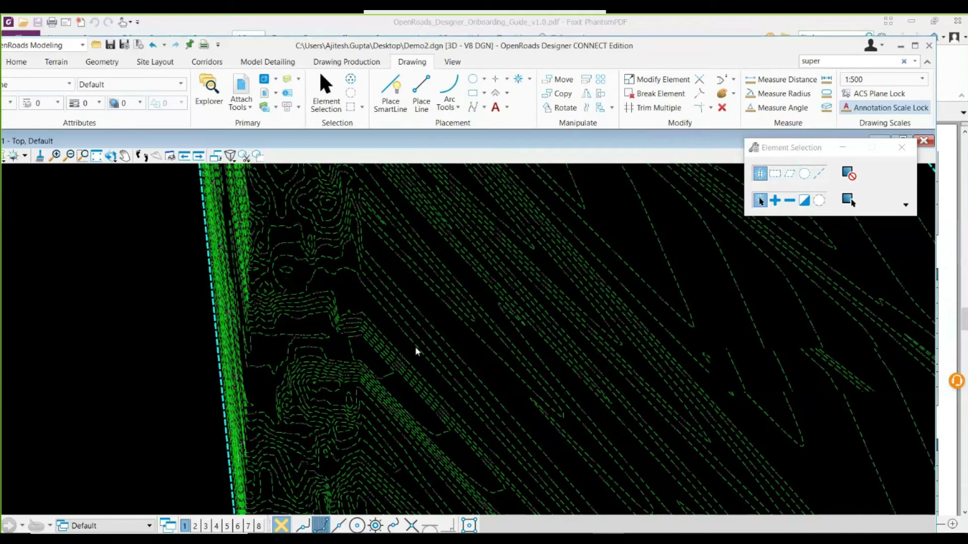
pyautogui.scroll(5, 414, 343)
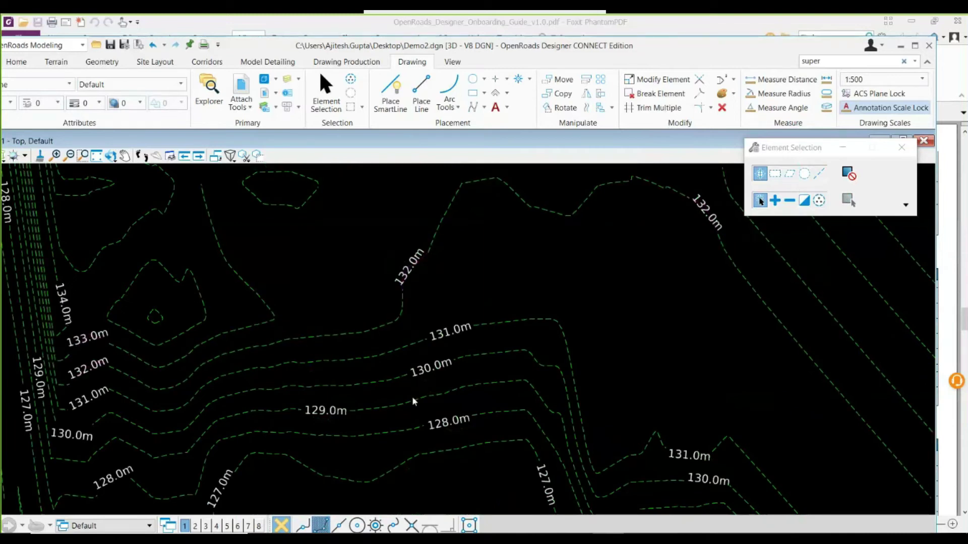
pyautogui.scroll(-4, 412, 400)
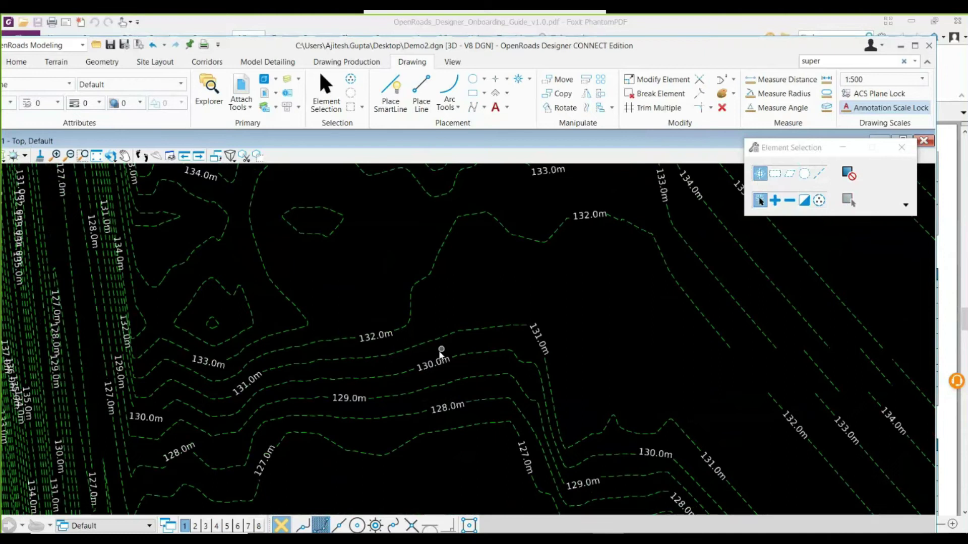
pyautogui.scroll(-1, 380, 358)
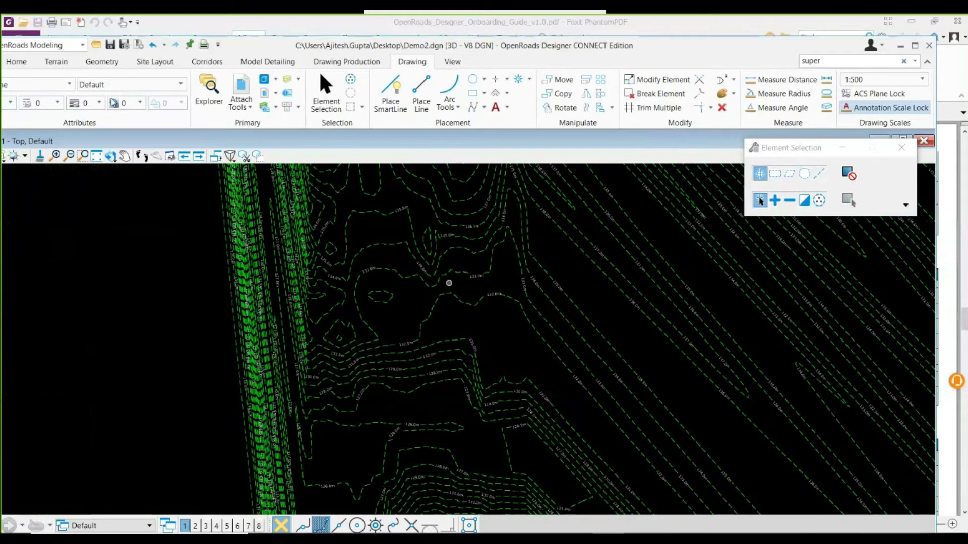
pyautogui.moveTo(604, 45); pyautogui.dragTo(676, 47)
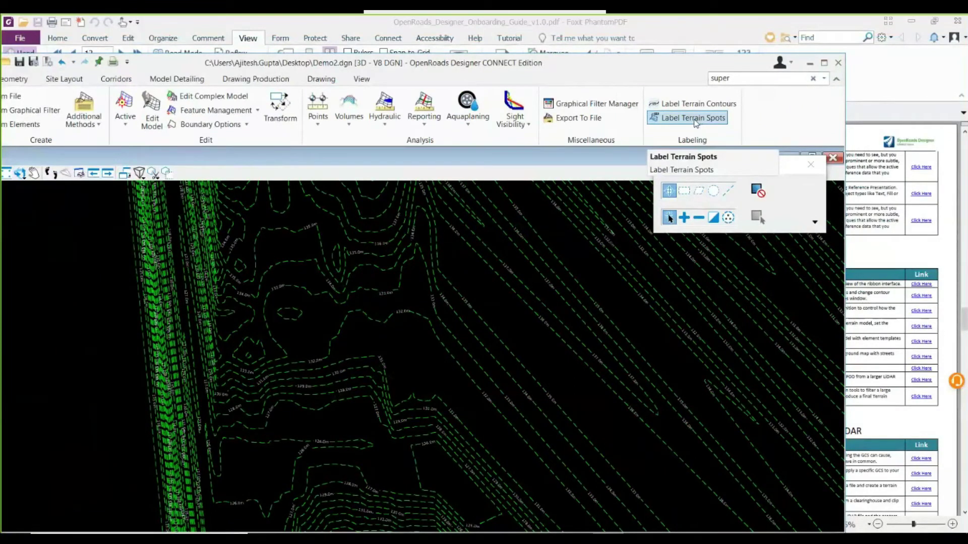
pyautogui.click(545, 459)
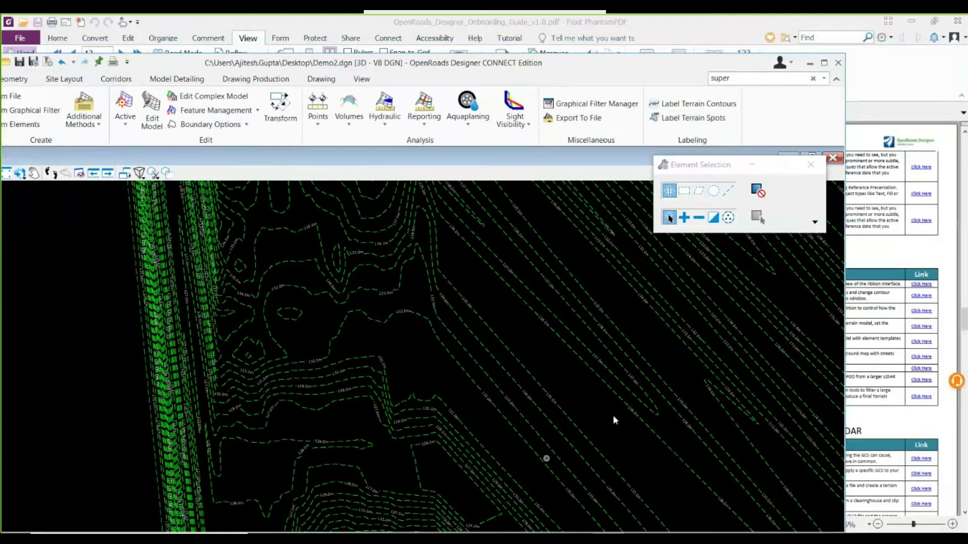
pyautogui.click(560, 457)
pyautogui.click(607, 403)
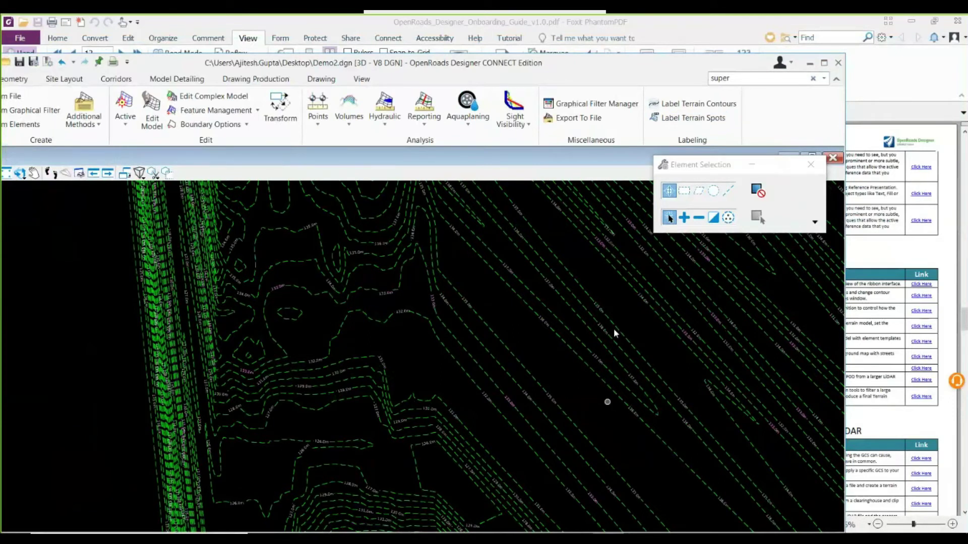
# Maximize the window, fit the terrain in the view and set the terrain's Edge Method to Max Edge Length of 100 m.
pyautogui.doubleClick(669, 67)
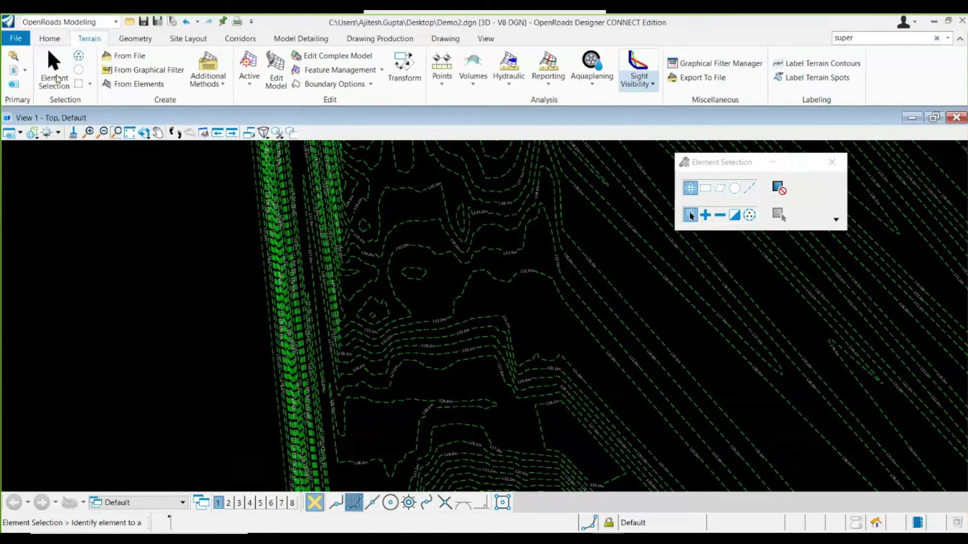
pyautogui.click(129, 133)
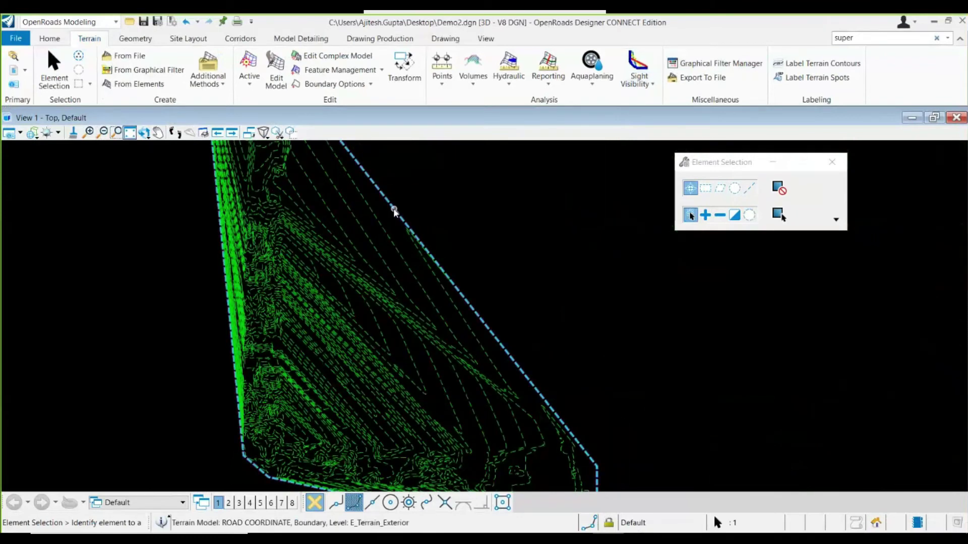
pyautogui.moveTo(393, 211)
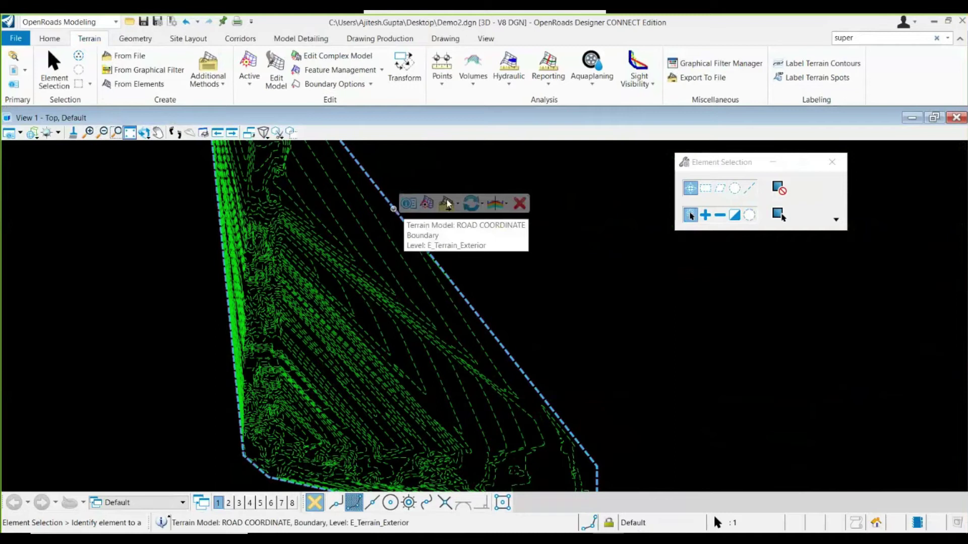
pyautogui.click(523, 192)
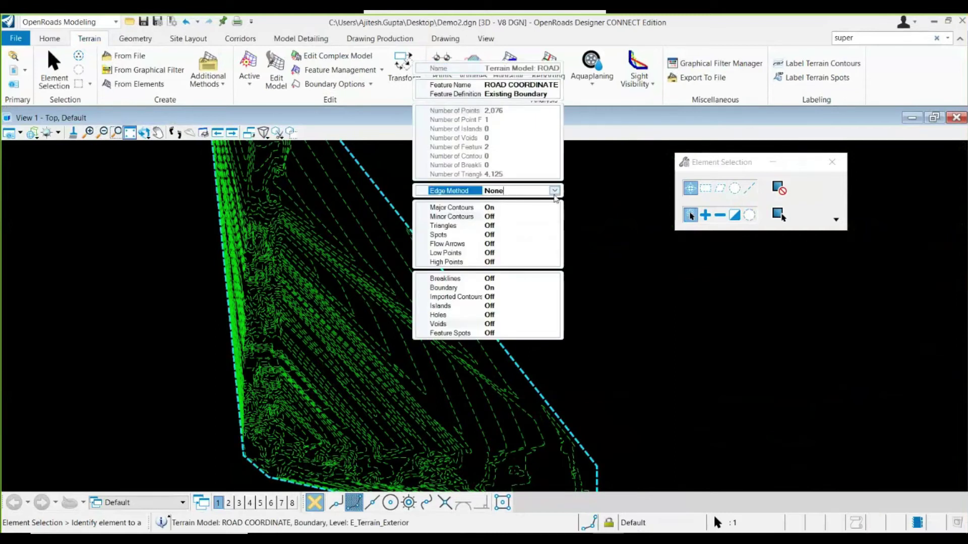
pyautogui.click(555, 191)
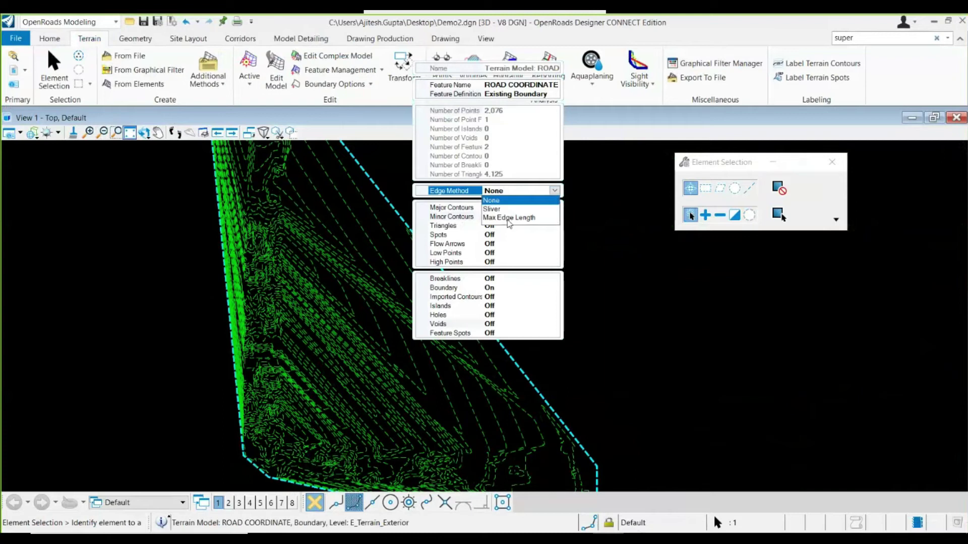
pyautogui.click(509, 223)
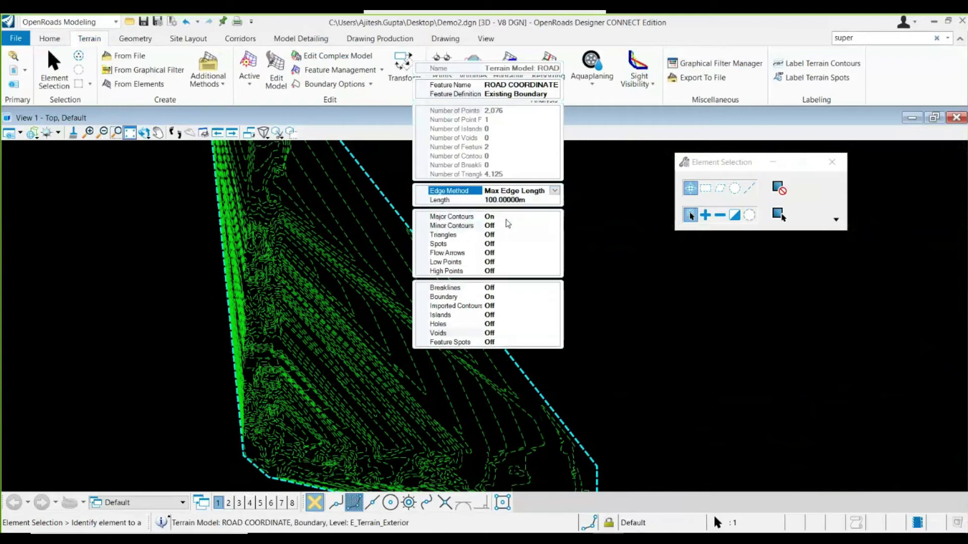
pyautogui.click(540, 202)
pyautogui.click(529, 218)
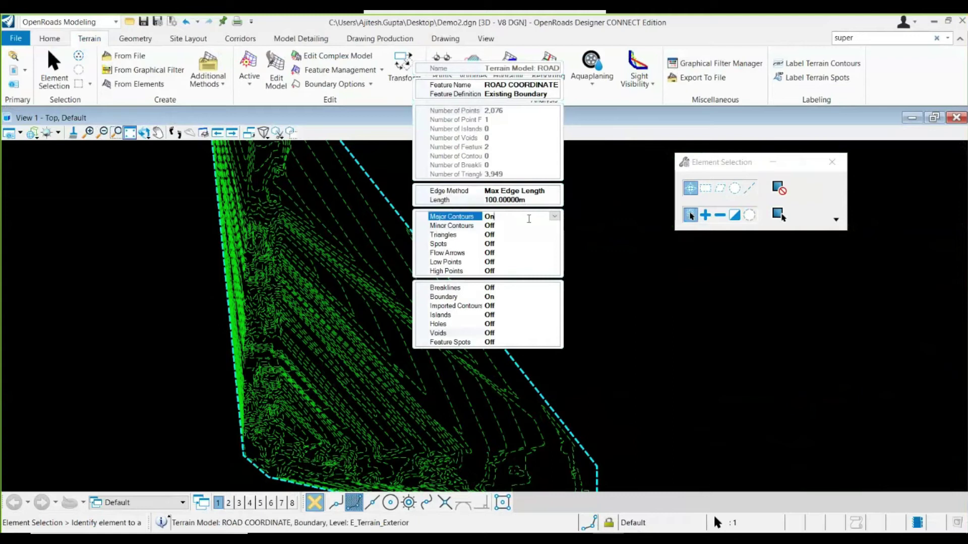
pyautogui.click(497, 201)
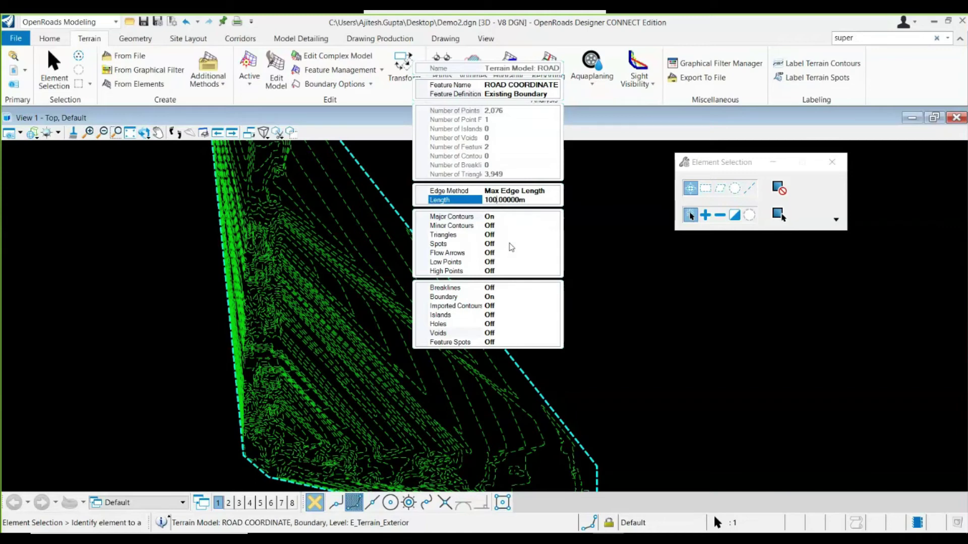
pyautogui.click(535, 235)
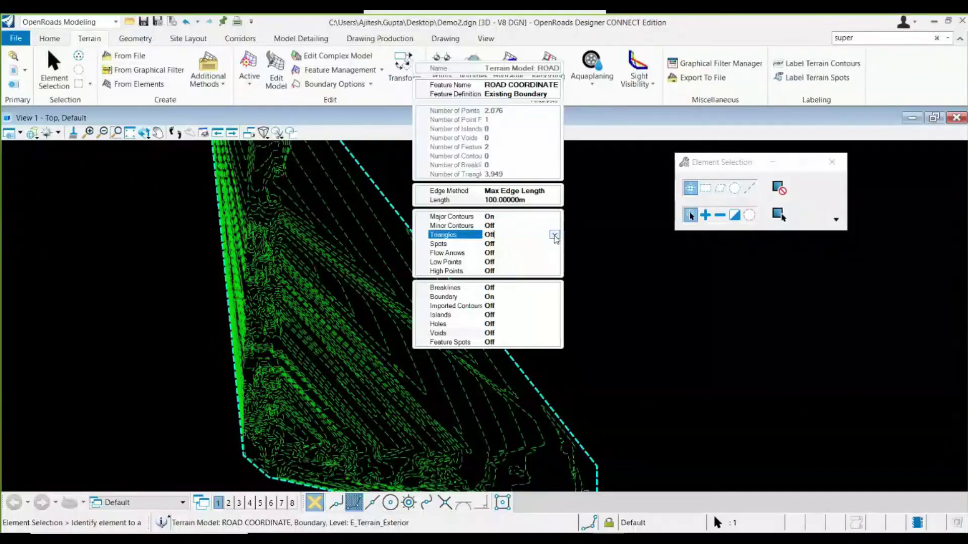
pyautogui.click(564, 353)
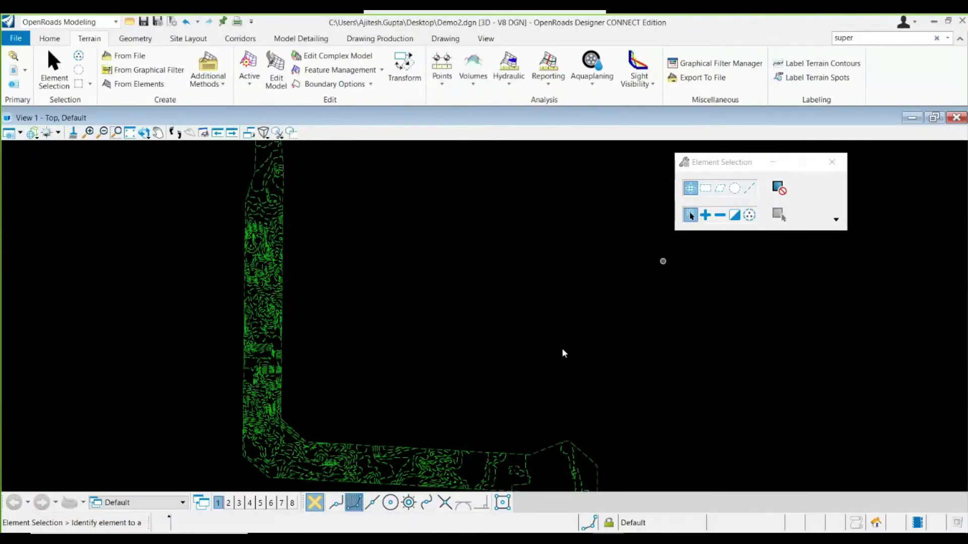
pyautogui.scroll(-2, 564, 353)
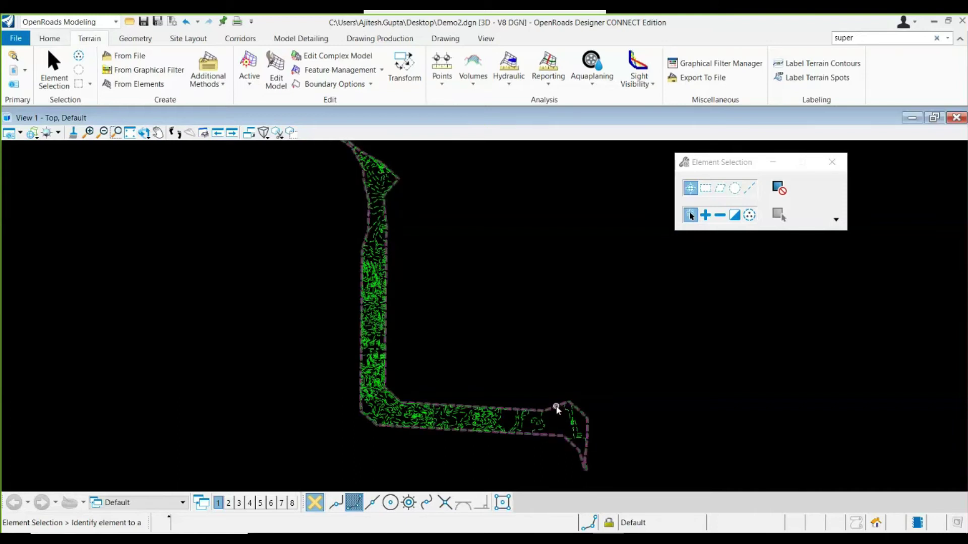
# Turn off Major Contours for the trimmed terrain model and review its Feature Definition.
pyautogui.click(556, 408)
pyautogui.moveTo(557, 408)
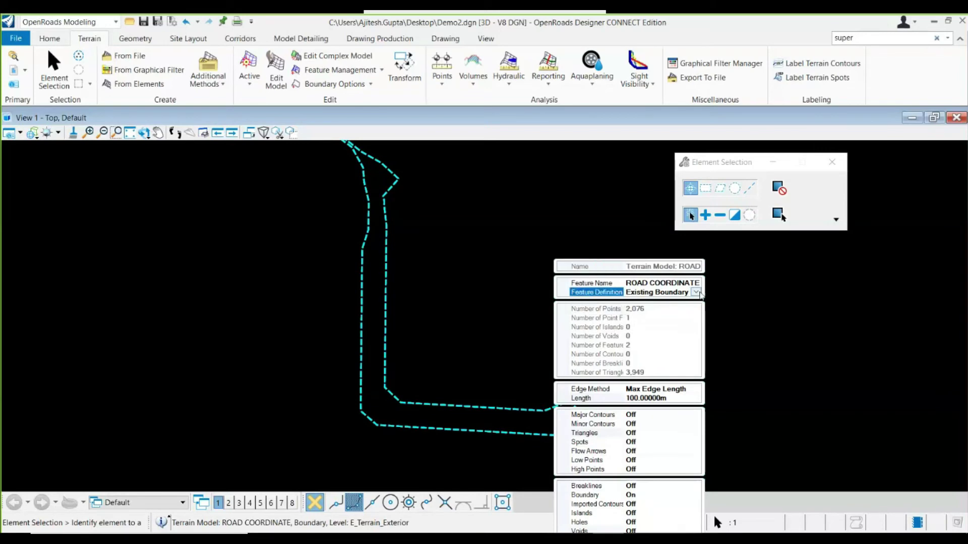
pyautogui.click(696, 293)
pyautogui.click(696, 293)
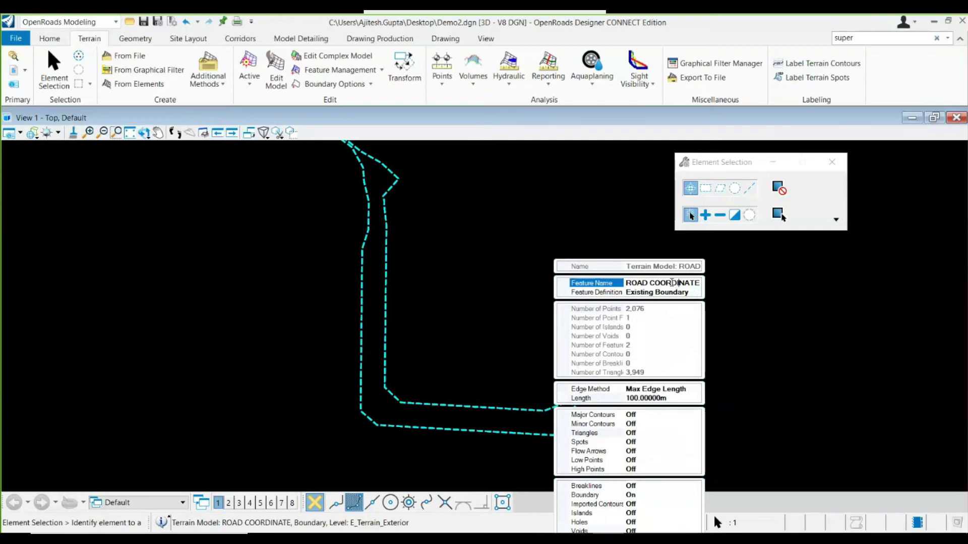
pyautogui.click(519, 293)
pyautogui.scroll(-2, 535, 298)
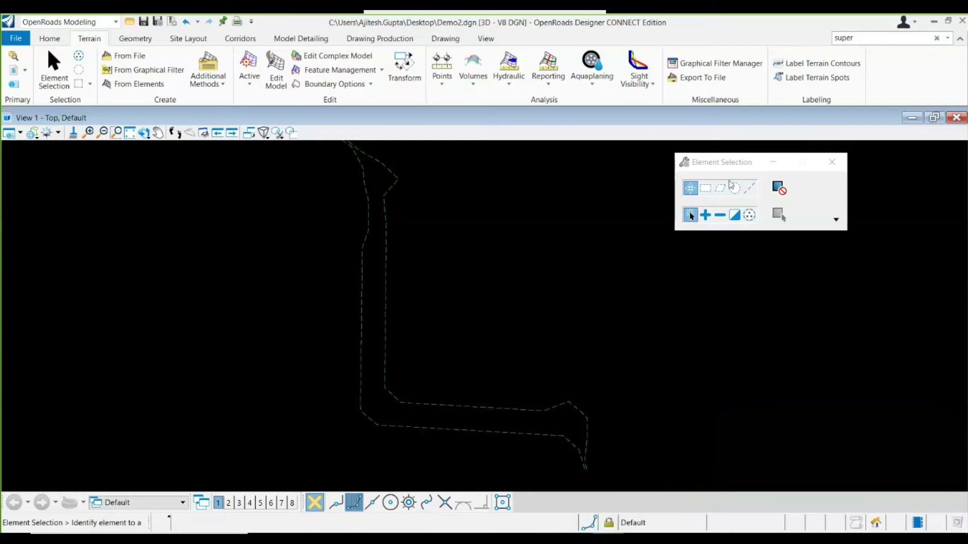
# Undo all changes made to the Demo2.dgn drawing and confirm the full undo.
pyautogui.click(832, 163)
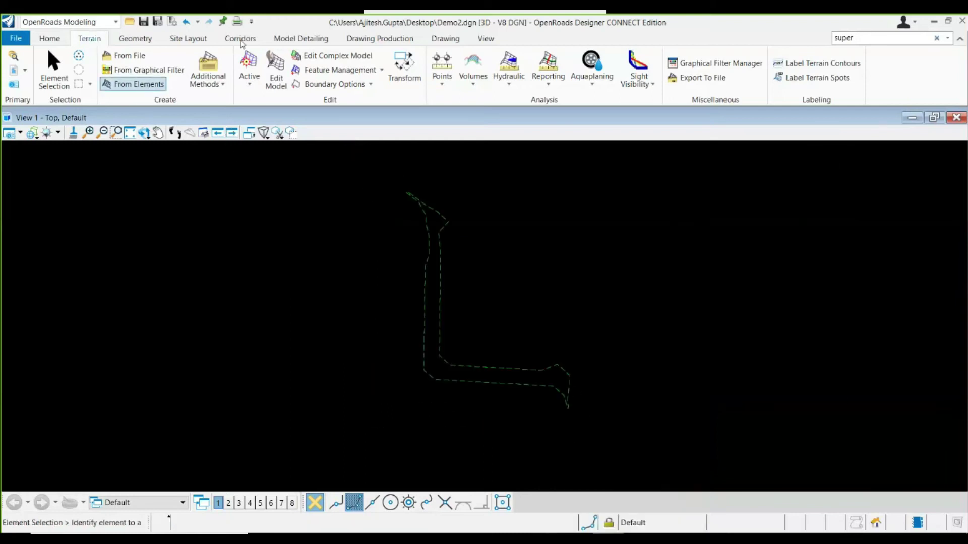
pyautogui.click(197, 22)
pyautogui.click(204, 59)
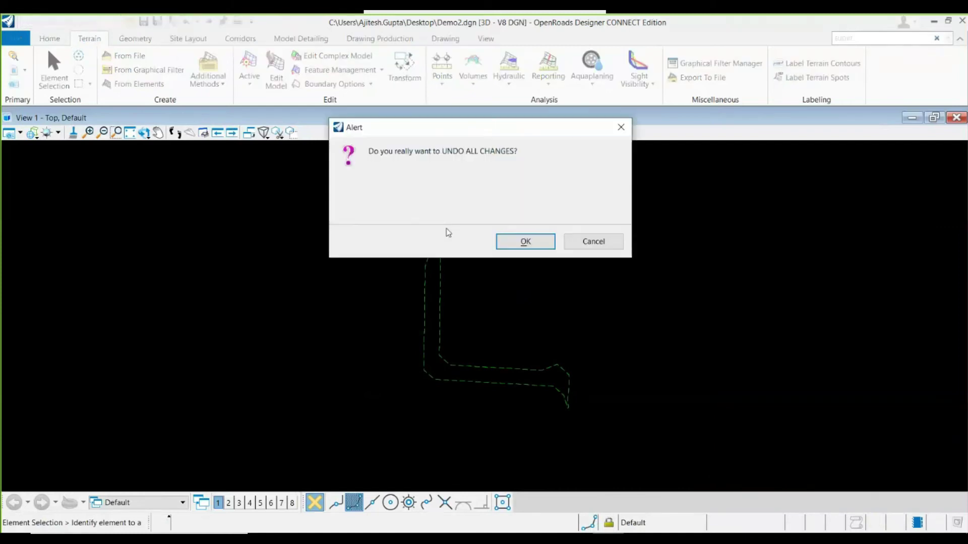
pyautogui.click(505, 244)
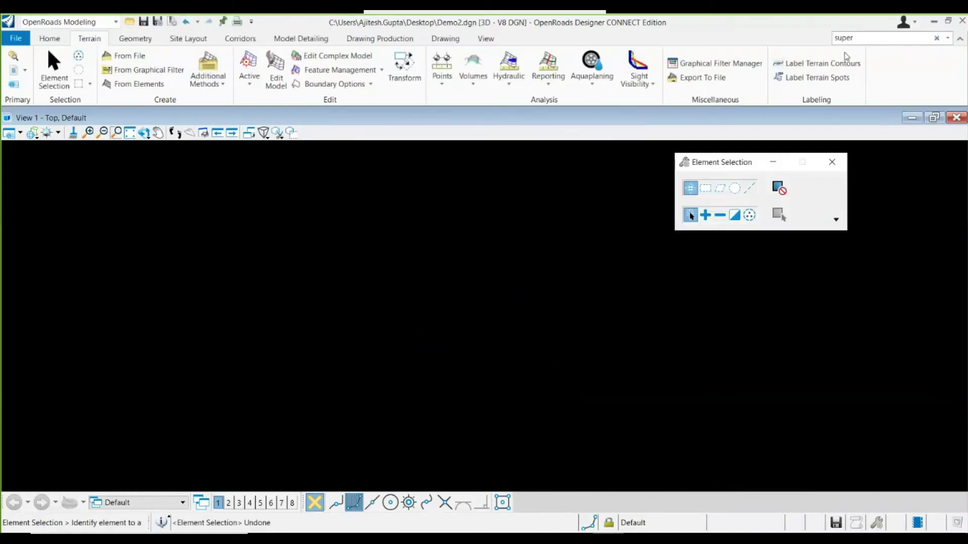
pyautogui.click(583, 36)
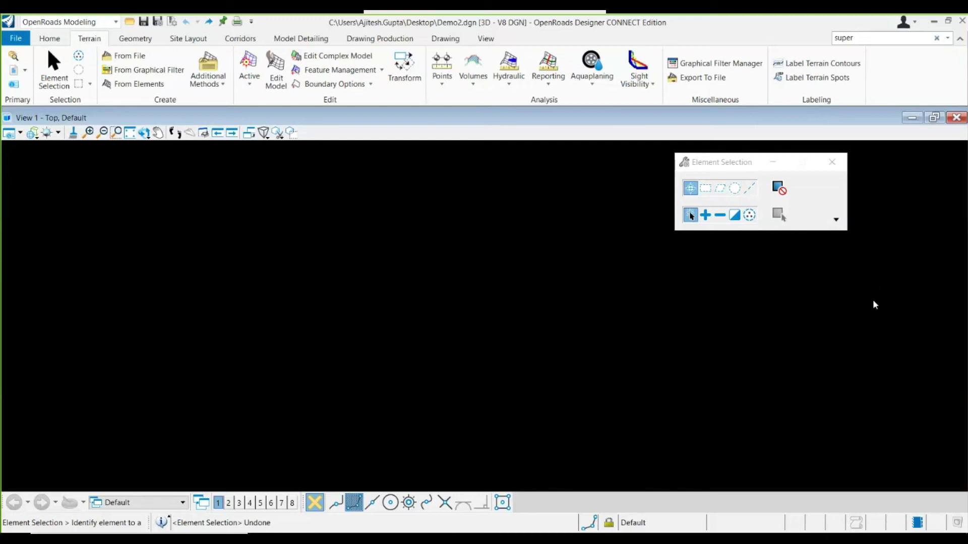
pyautogui.click(446, 275)
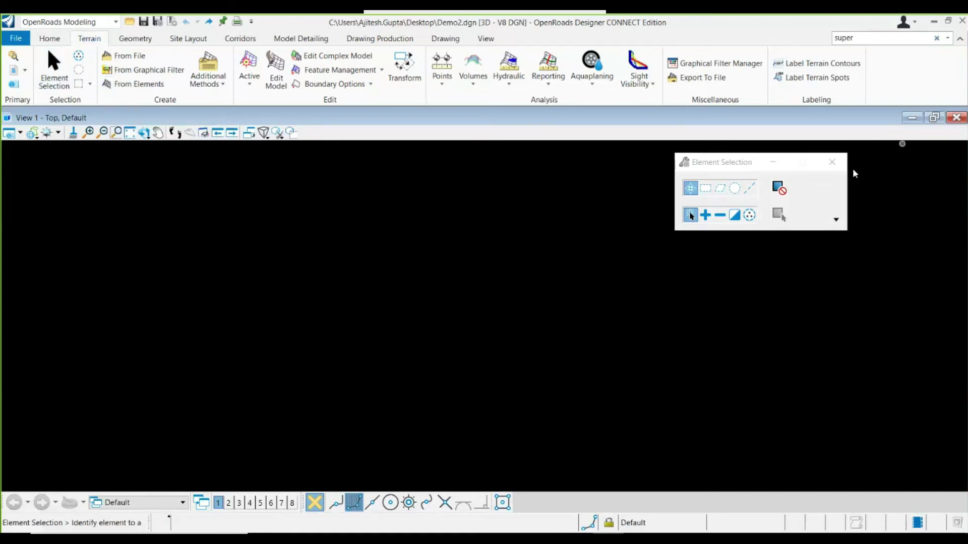
# Minimize the open windows and open the Metric_Create Terrain from Elements.dgn file from the desktop.
pyautogui.click(832, 162)
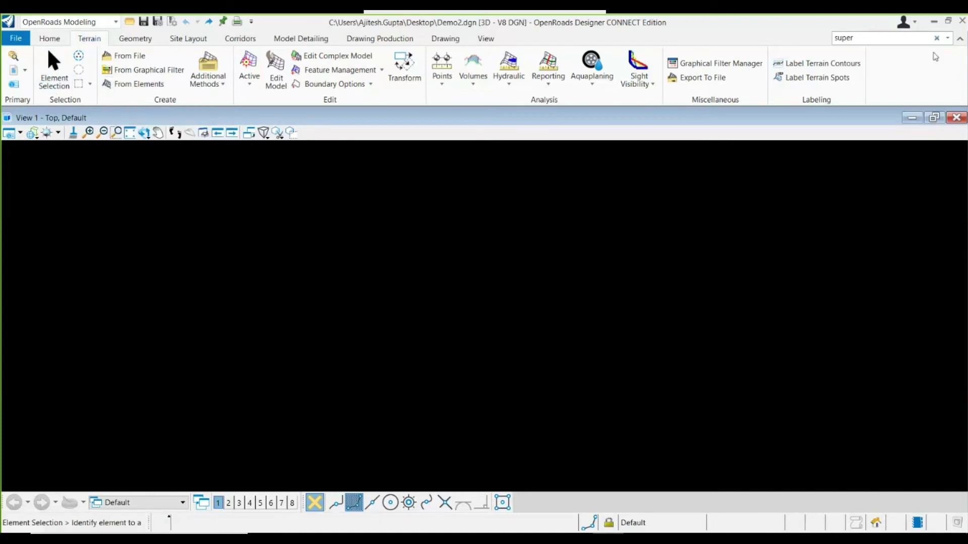
pyautogui.click(934, 22)
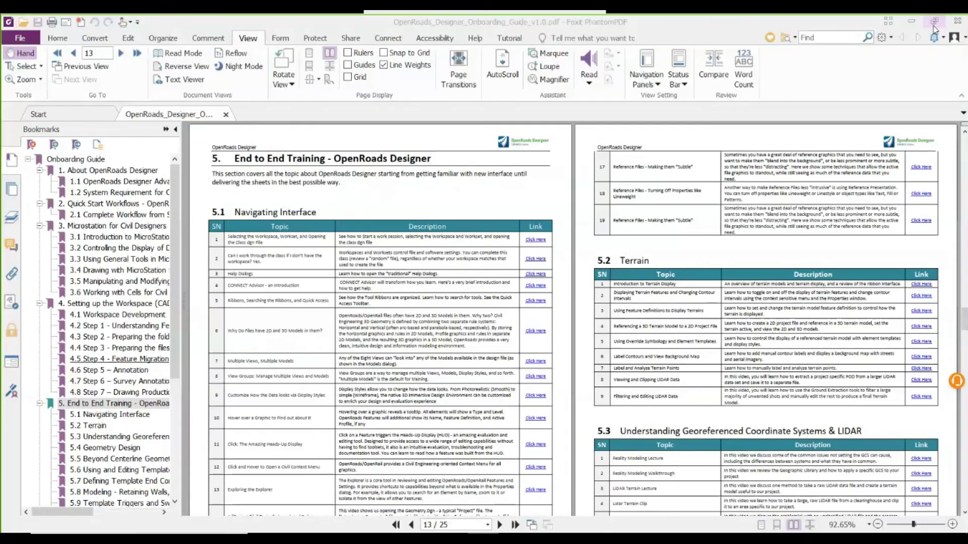
pyautogui.click(911, 22)
pyautogui.click(497, 227)
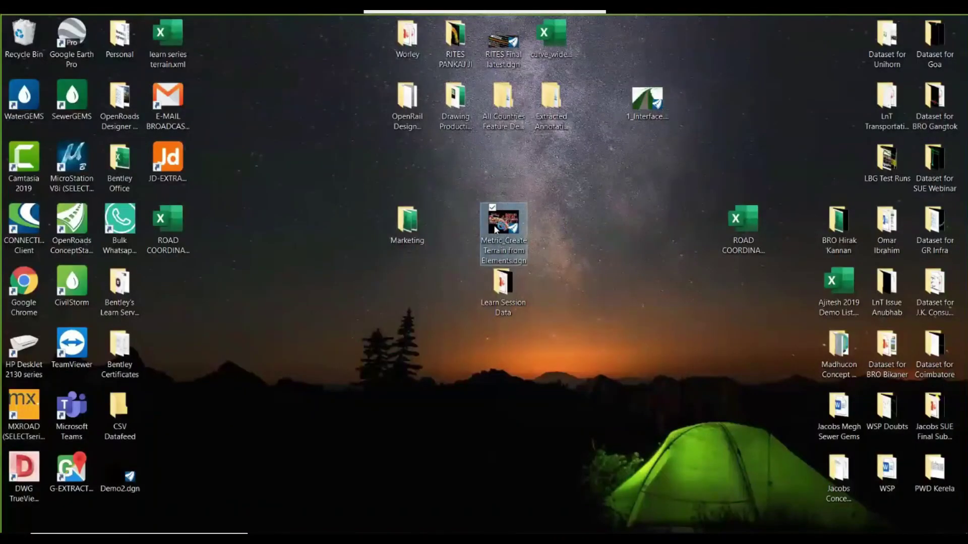
pyautogui.doubleClick(496, 230)
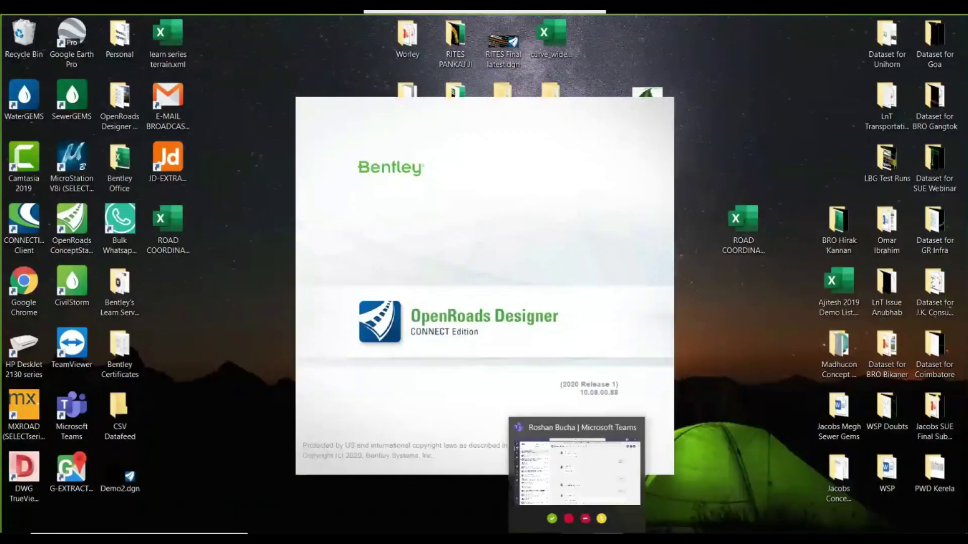
pyautogui.moveTo(608, 538)
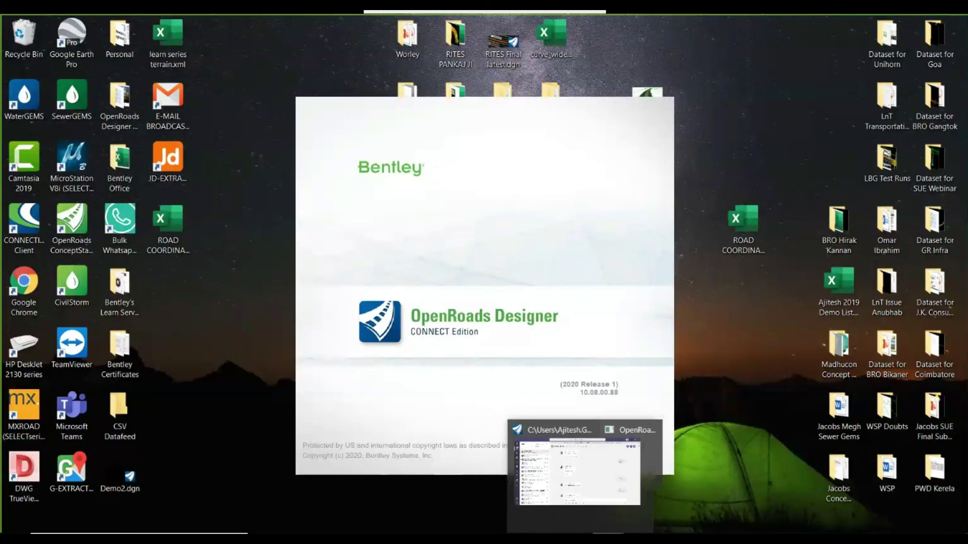
pyautogui.click(580, 515)
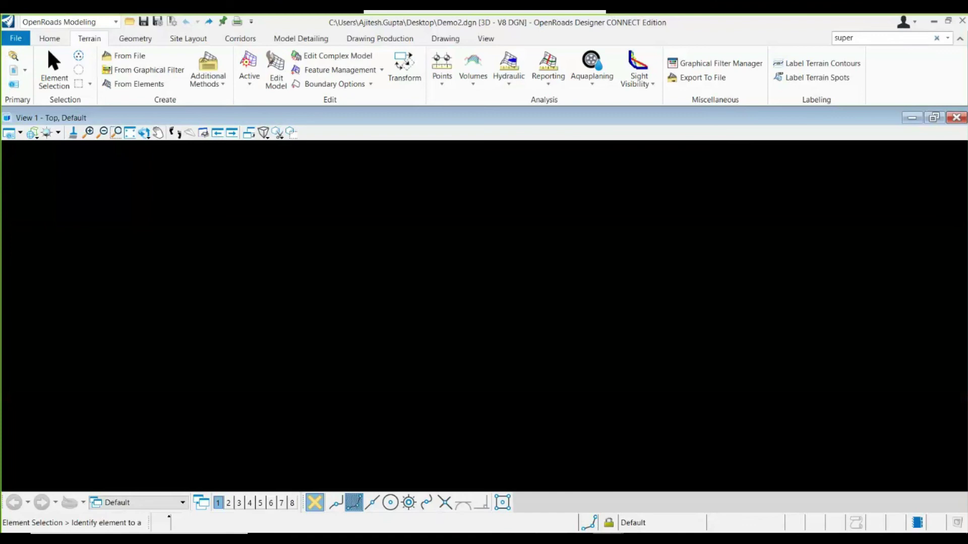
pyautogui.moveTo(608, 540)
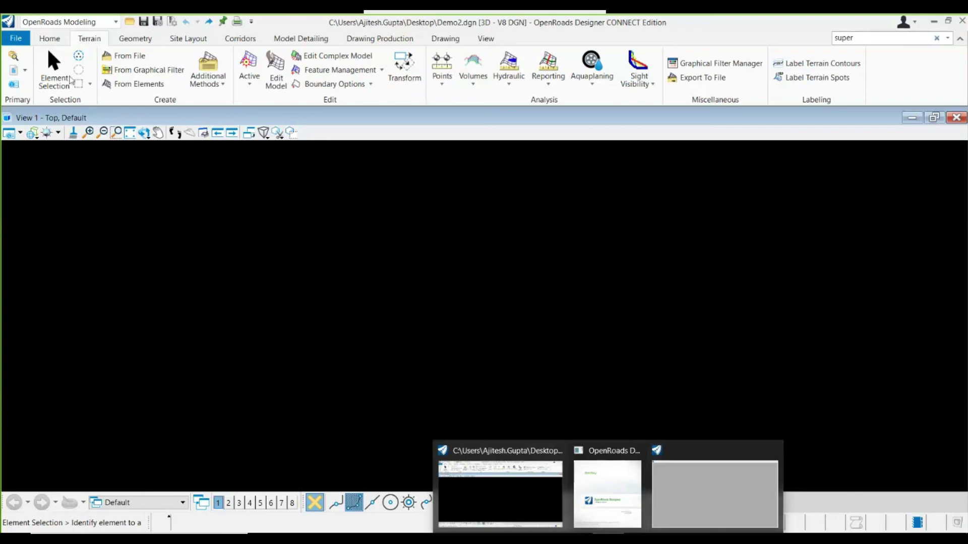
pyautogui.click(53, 79)
pyautogui.moveTo(750, 165); pyautogui.dragTo(166, 185)
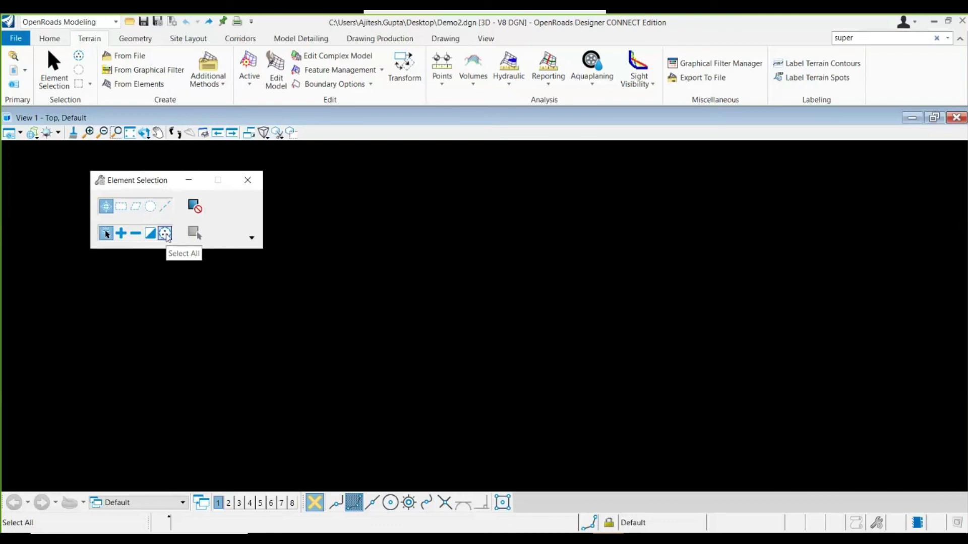
pyautogui.click(107, 235)
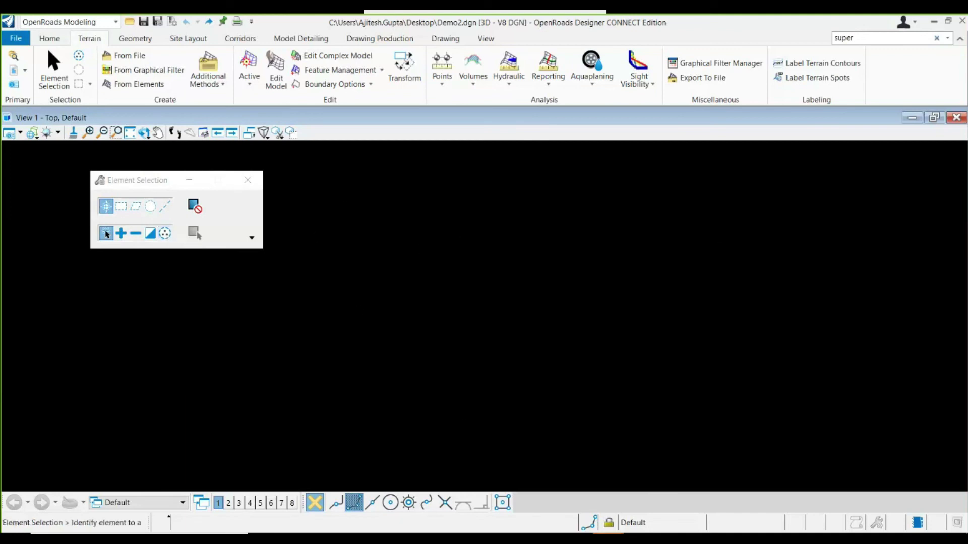
# Switch to the window of the opened Metric_Create Terrain from Elements.dgn drawing.
pyautogui.click(649, 522)
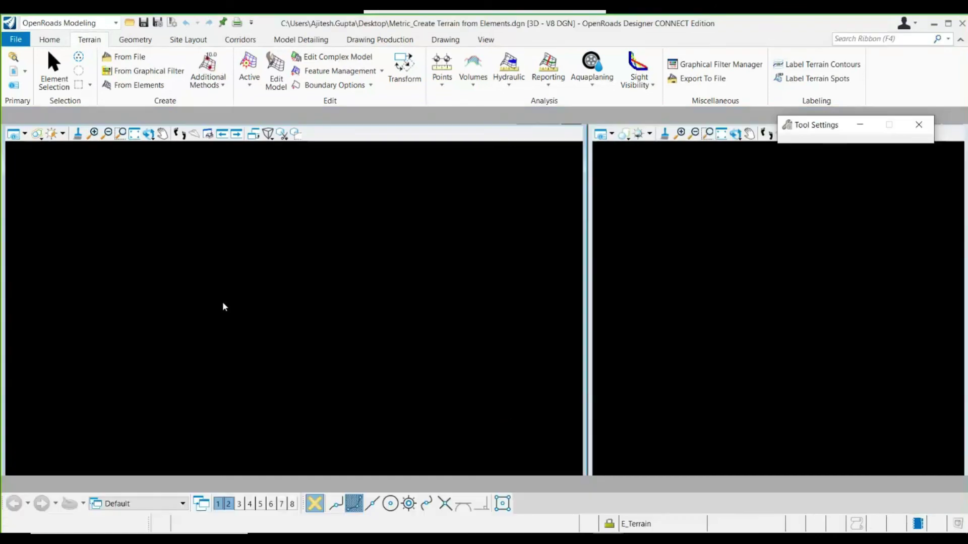